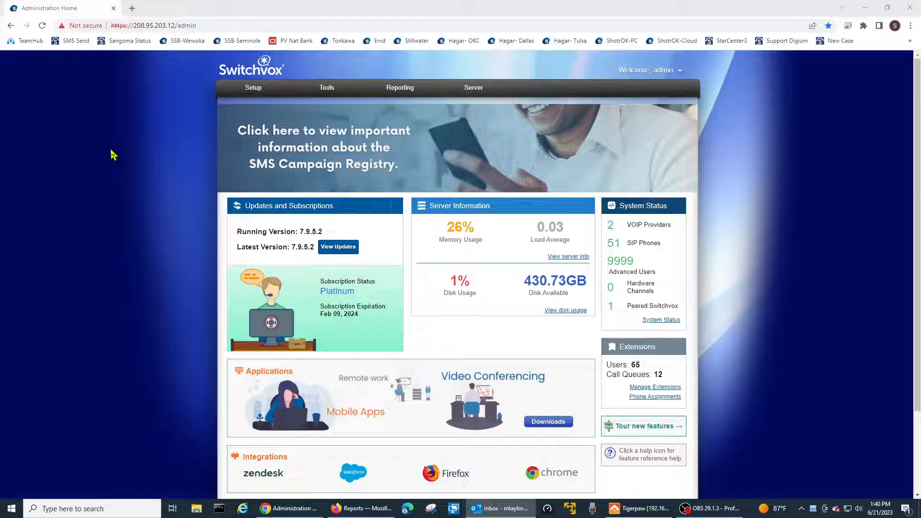
# - Open the admin Rapid Dial Lists page and check which rapid dial lists are available to choose
pyautogui.moveTo(224, 98)
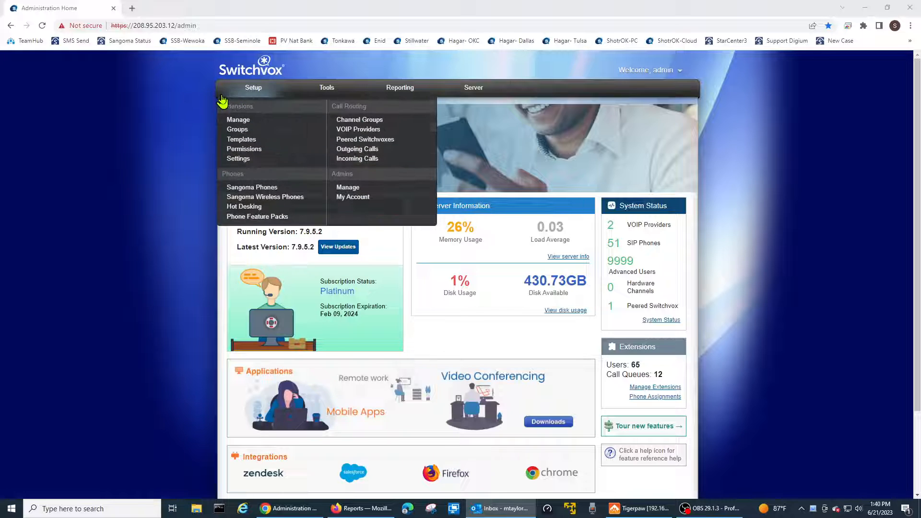
pyautogui.moveTo(320, 98)
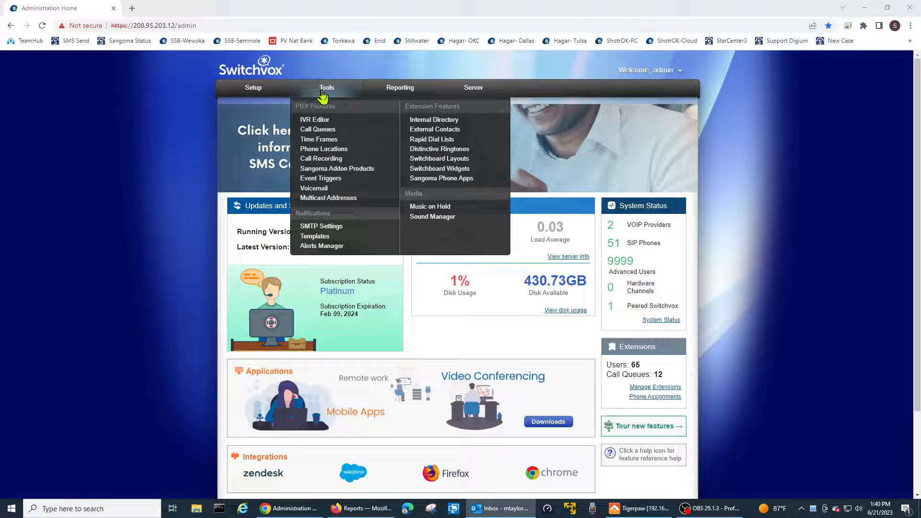
pyautogui.click(425, 140)
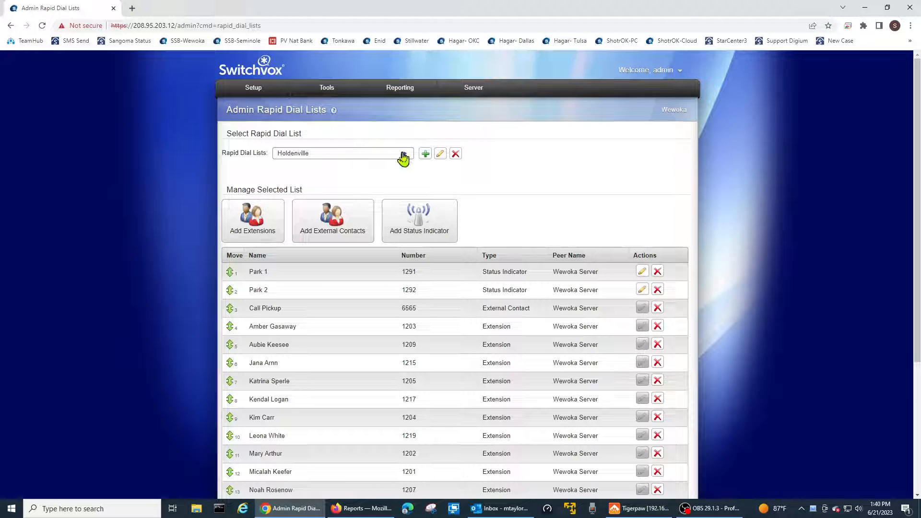
pyautogui.click(402, 154)
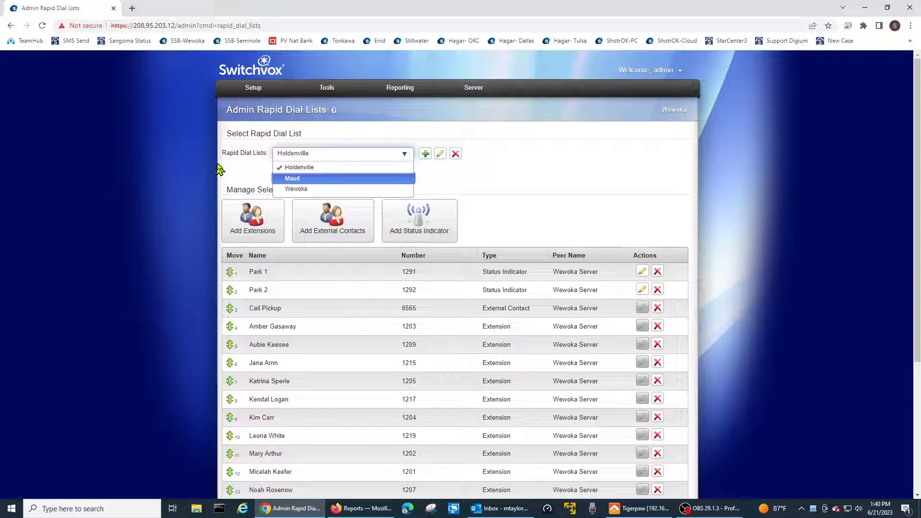
pyautogui.click(239, 168)
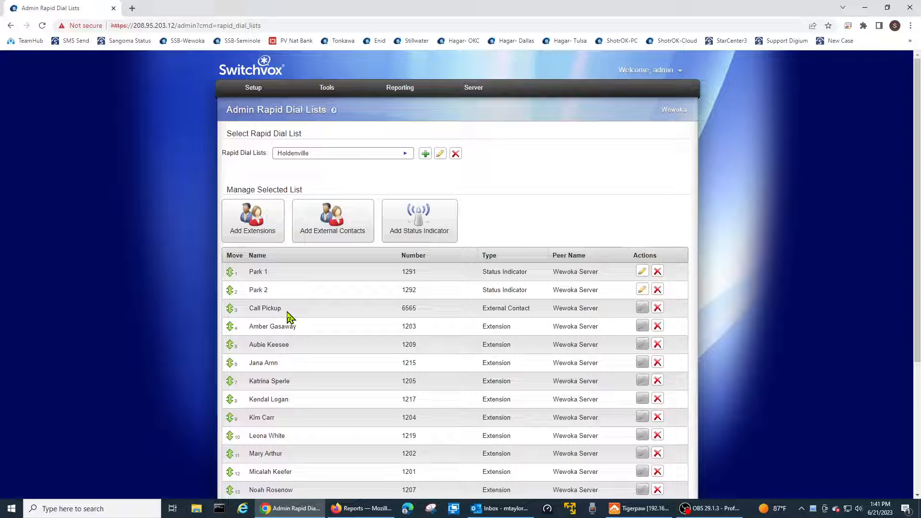
# - Review the entries of the Wewoka rapid dial list and of the Maud list
pyautogui.click(326, 155)
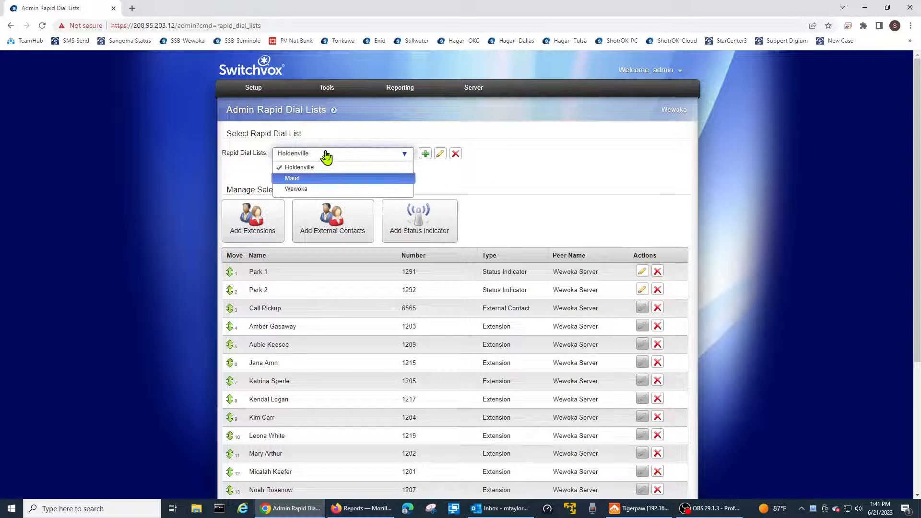
pyautogui.click(317, 191)
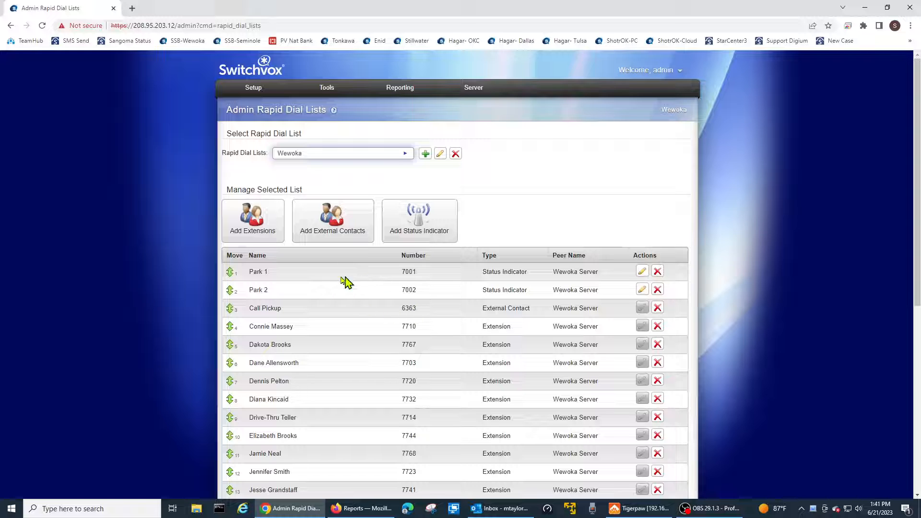
pyautogui.scroll(-1, 325, 323)
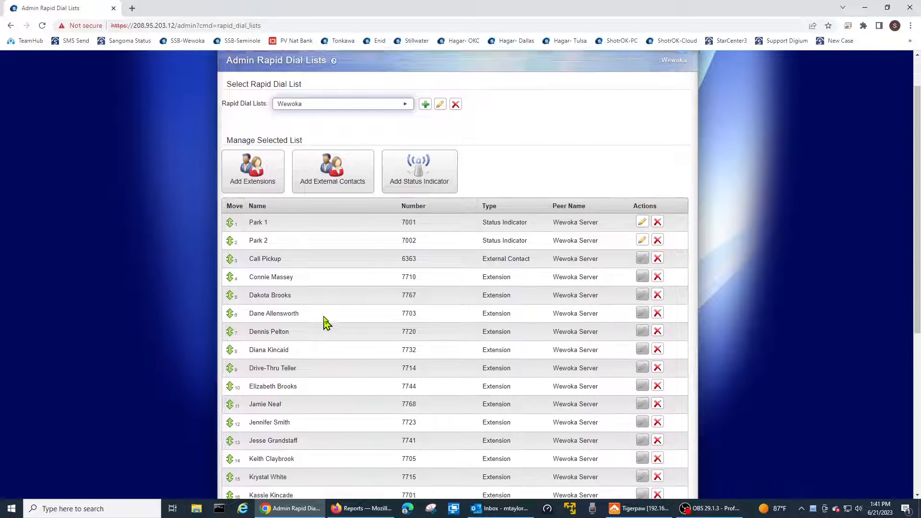
pyautogui.scroll(-6, 325, 323)
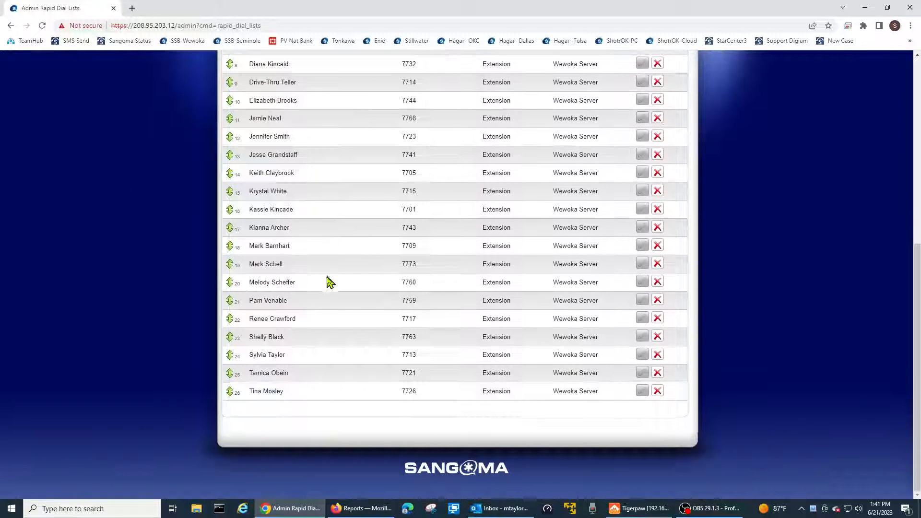
pyautogui.scroll(7, 327, 341)
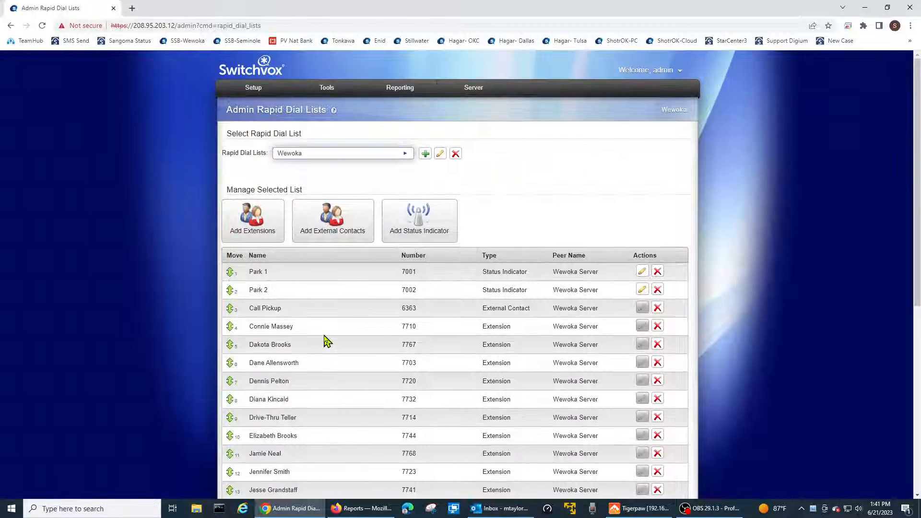
pyautogui.click(376, 154)
pyautogui.click(331, 179)
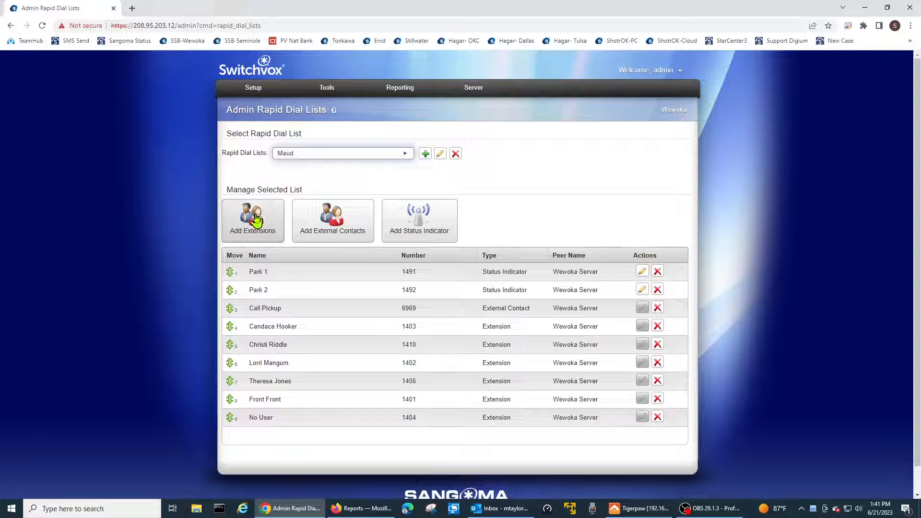
# - Go to the page for managing extensions in the Switchvox setup
pyautogui.moveTo(256, 93)
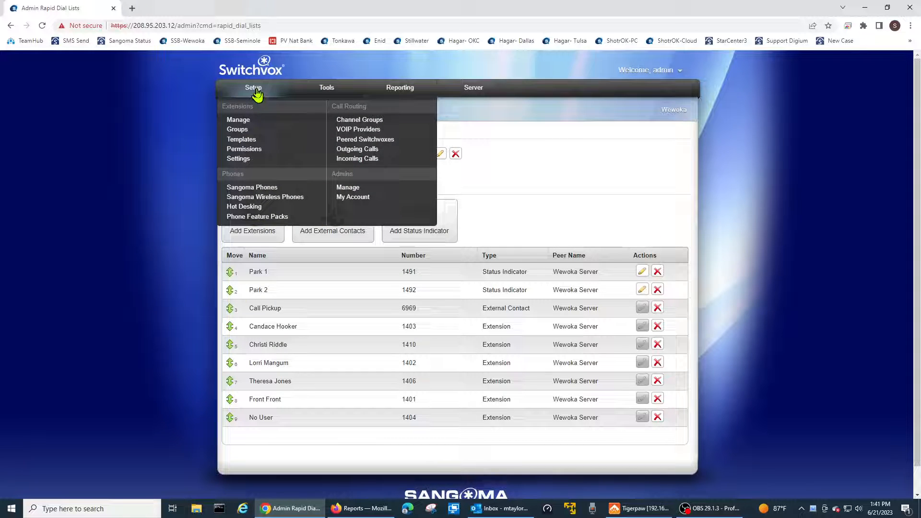
pyautogui.click(240, 122)
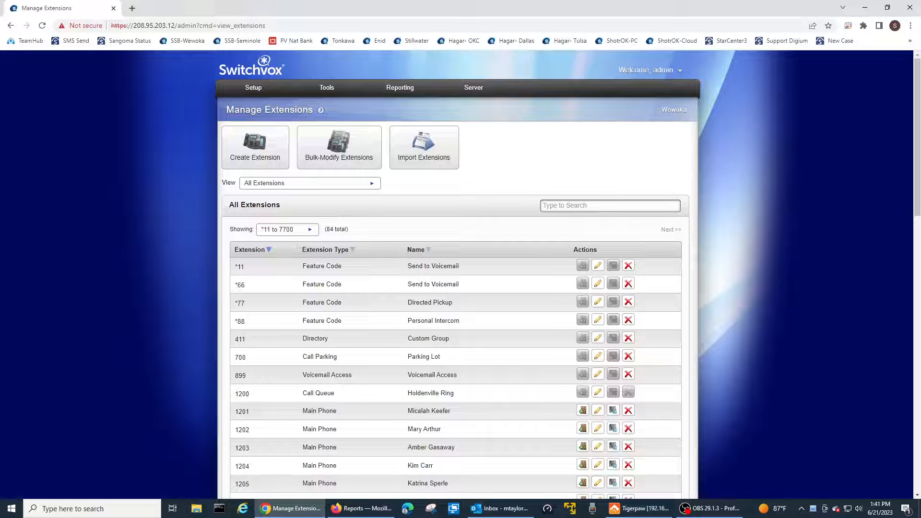
pyautogui.hotkey('alt', 'Tab')
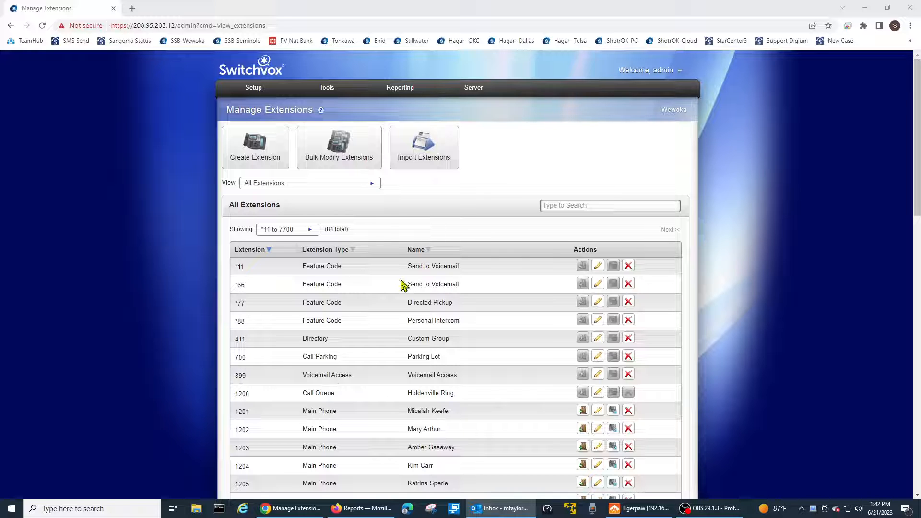
pyautogui.moveTo(251, 91)
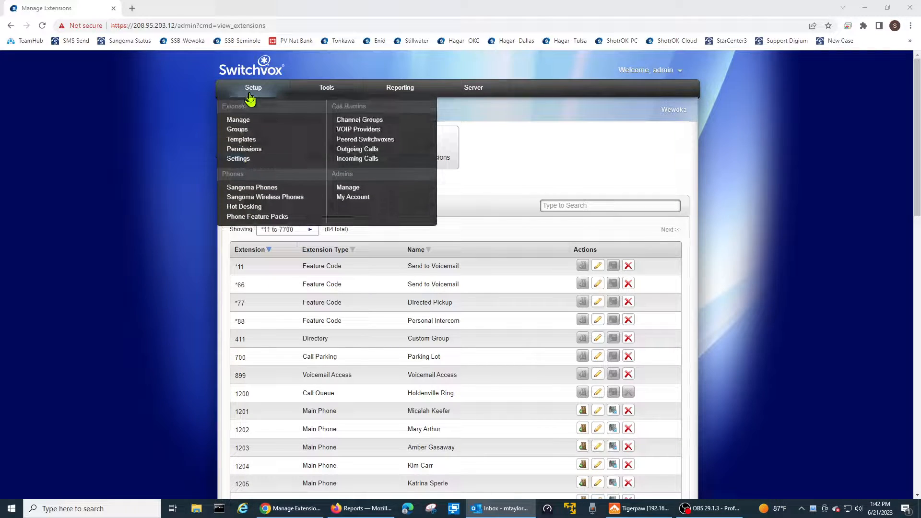
pyautogui.click(239, 122)
pyautogui.moveTo(243, 93)
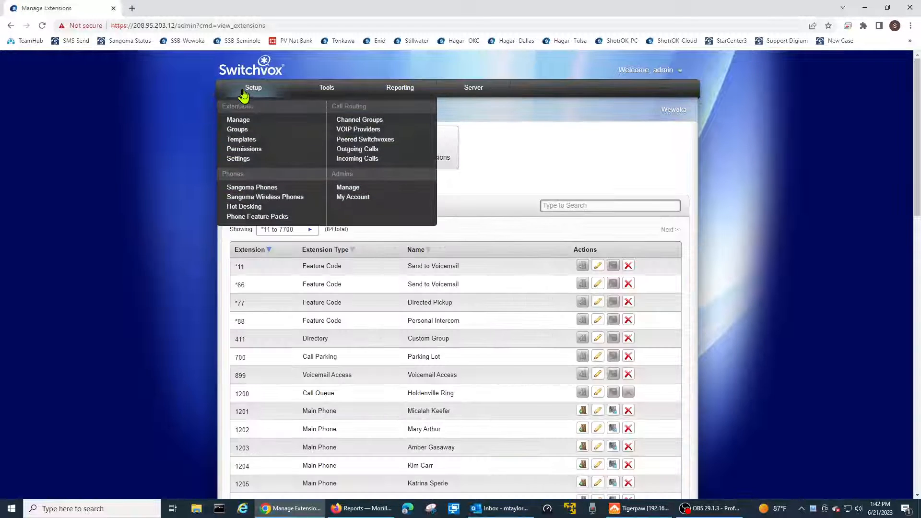
pyautogui.click(241, 121)
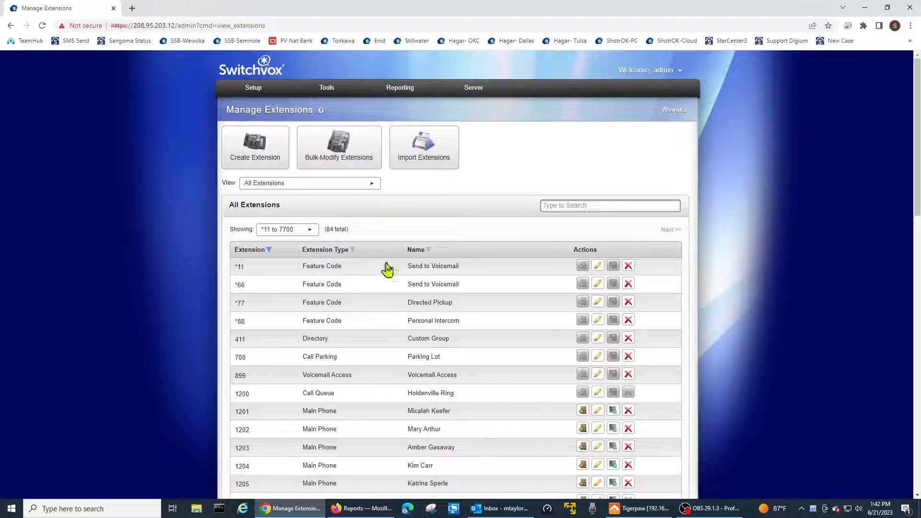
# - Find extension 7768 in the extension list and log in as that extension
pyautogui.click(558, 207)
pyautogui.write('778')
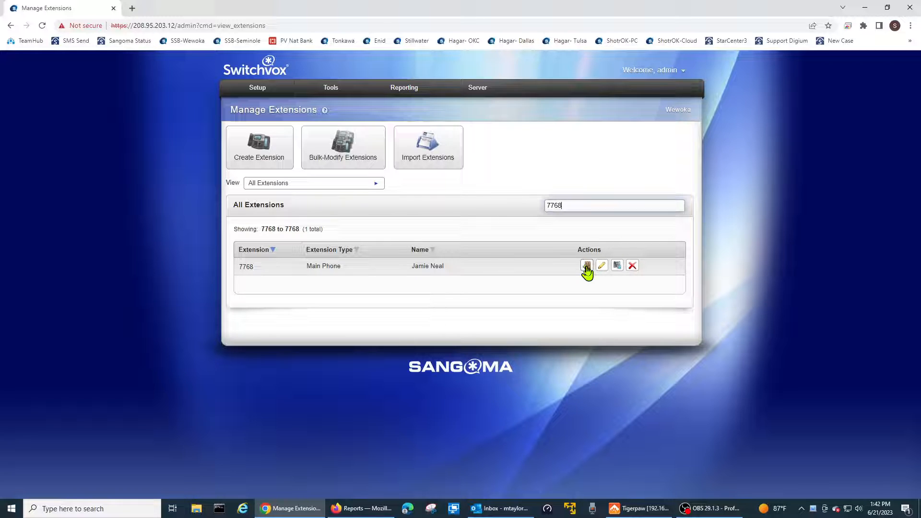
pyautogui.click(586, 265)
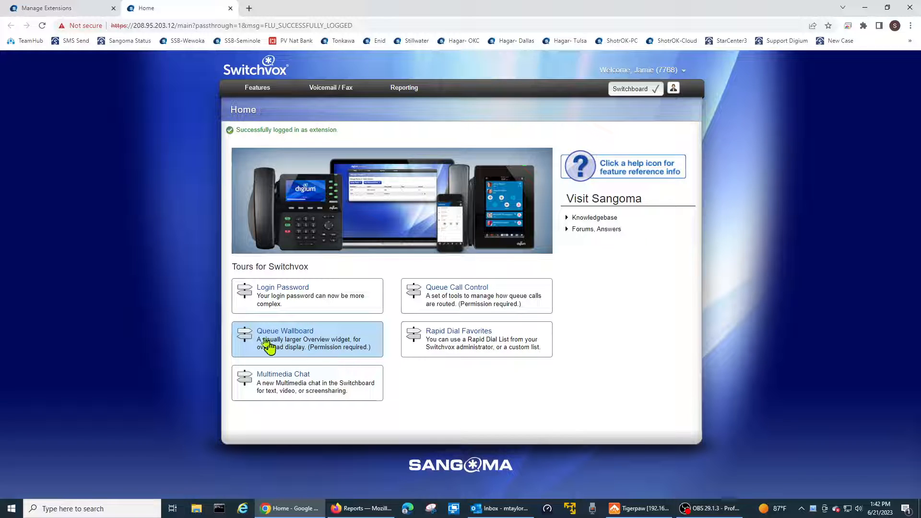
# - Open the extension's My External Contacts page
pyautogui.moveTo(258, 92)
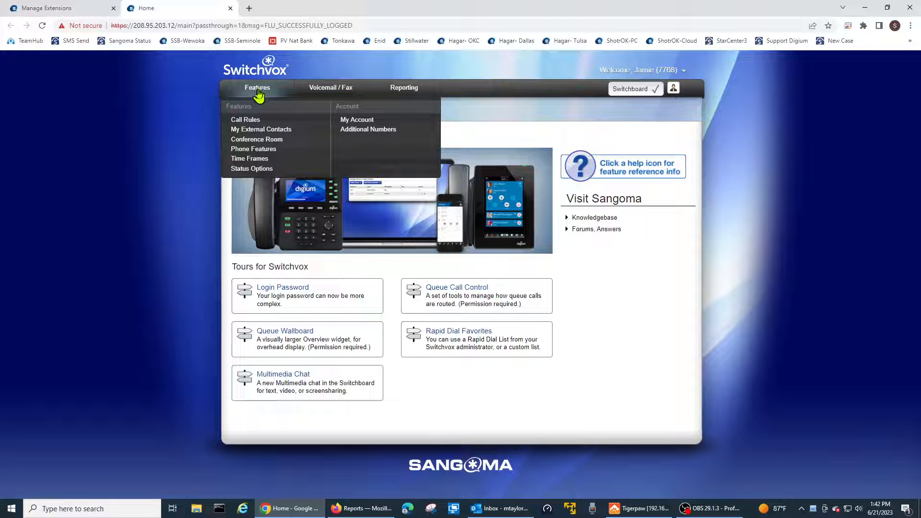
pyautogui.click(256, 130)
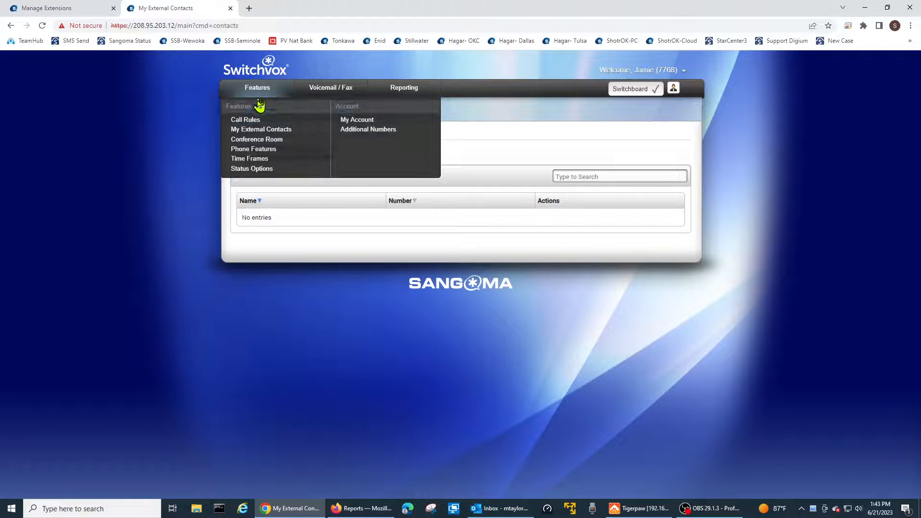
pyautogui.click(250, 129)
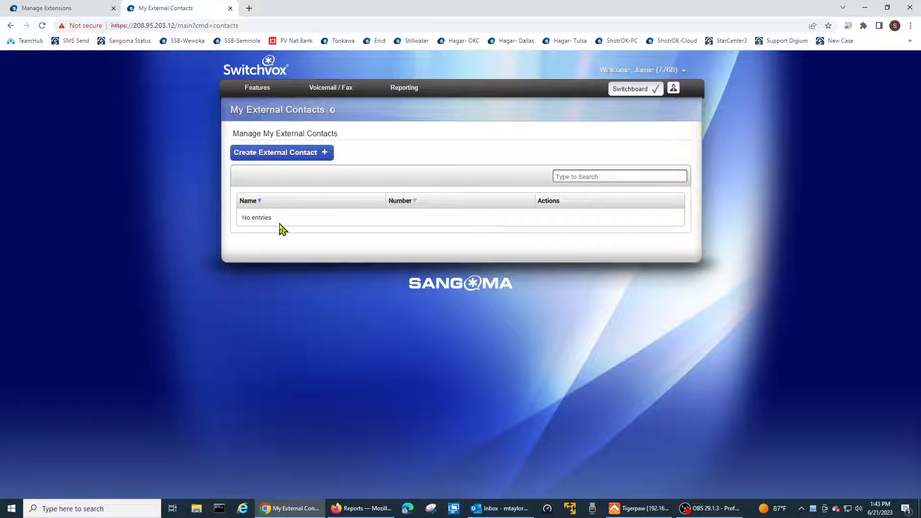
# - Create and save an external contact with first name Time and Temp and its phone number as the default Business number
pyautogui.click(299, 154)
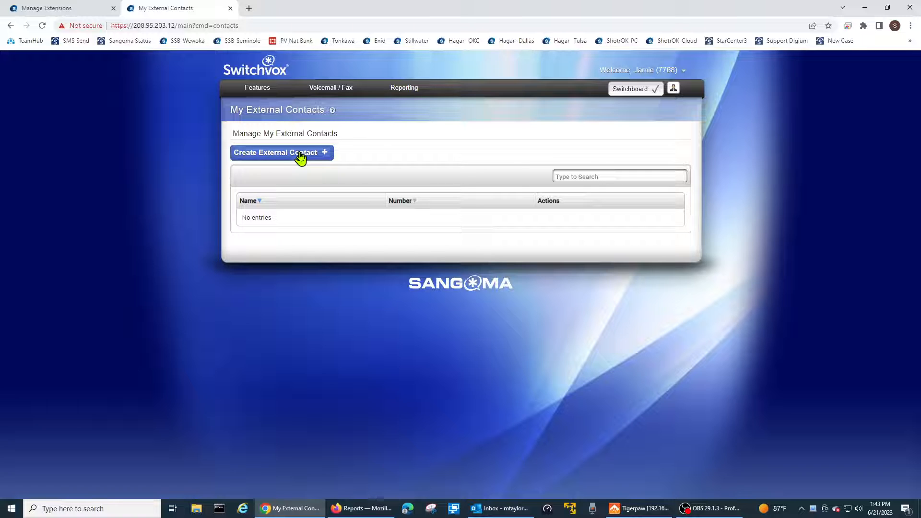
pyautogui.click(340, 159)
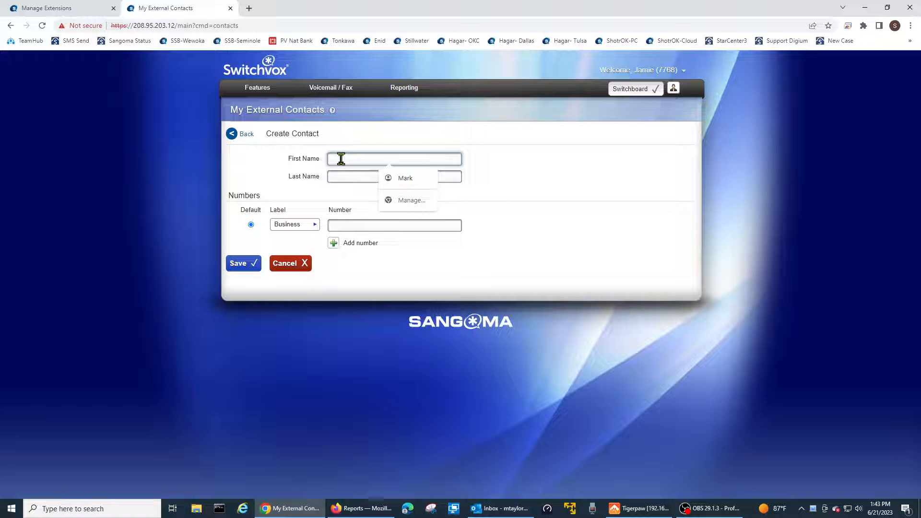
pyautogui.write('Teime')
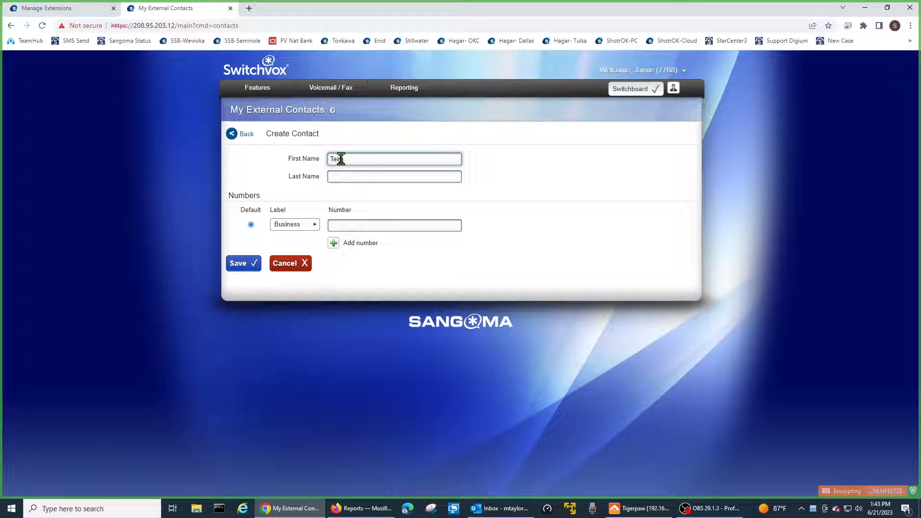
pyautogui.press('BackSpace')
pyautogui.write('ime and Temp')
pyautogui.click(339, 225)
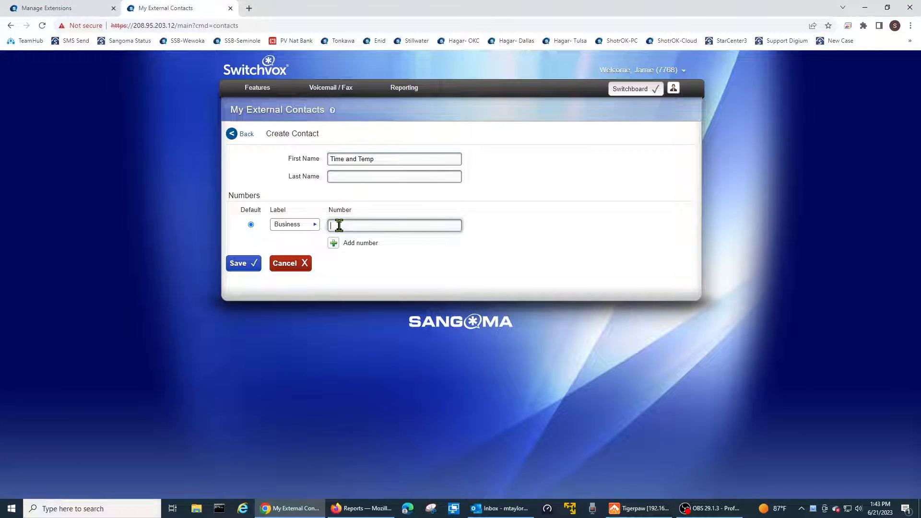
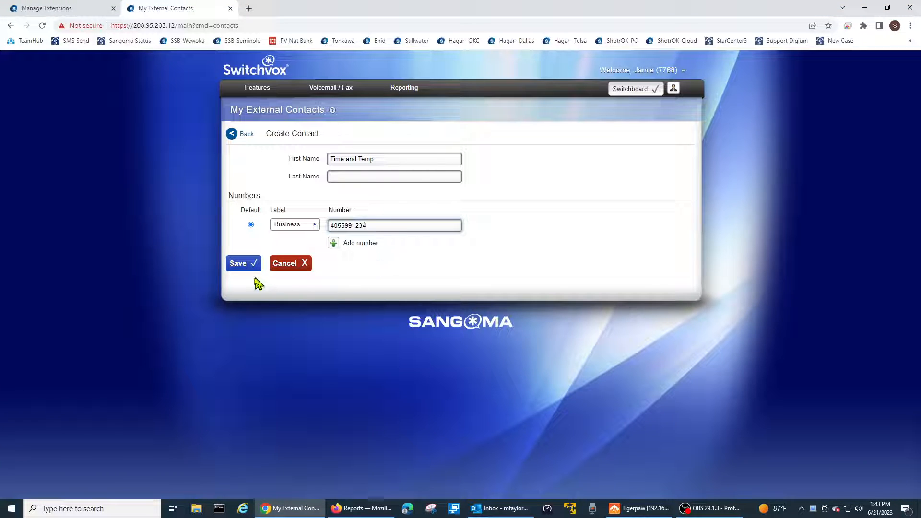
pyautogui.click(243, 265)
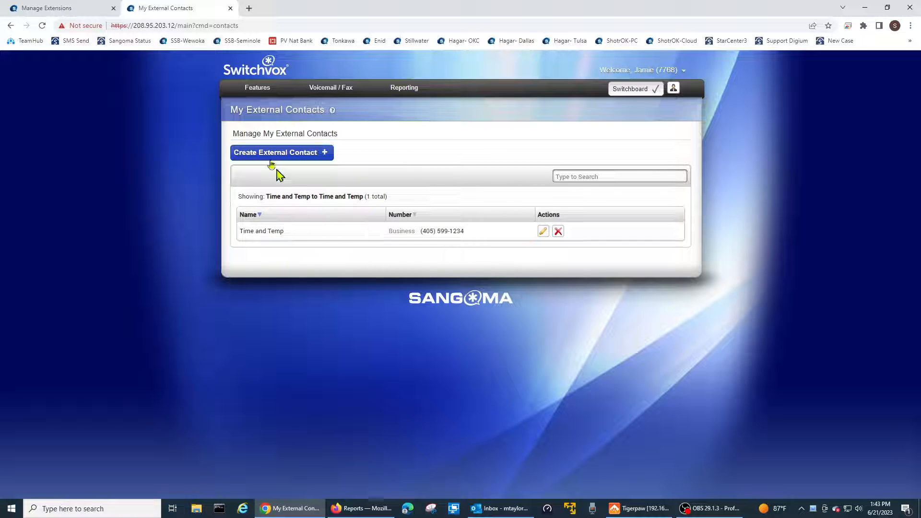
# - Return to the extension's home page, follow the Rapid Dial Favorites tour to the active rapid dial list, and close the tour
pyautogui.moveTo(238, 90)
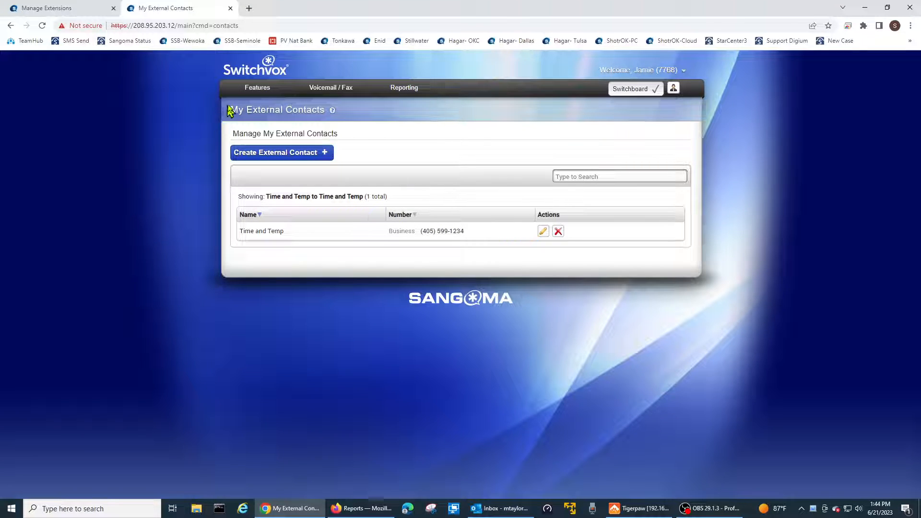
pyautogui.click(249, 77)
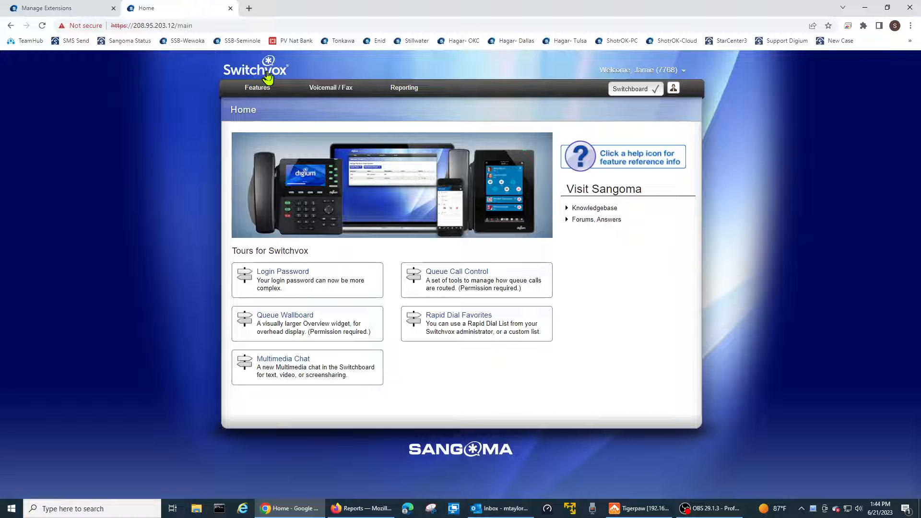
pyautogui.click(464, 322)
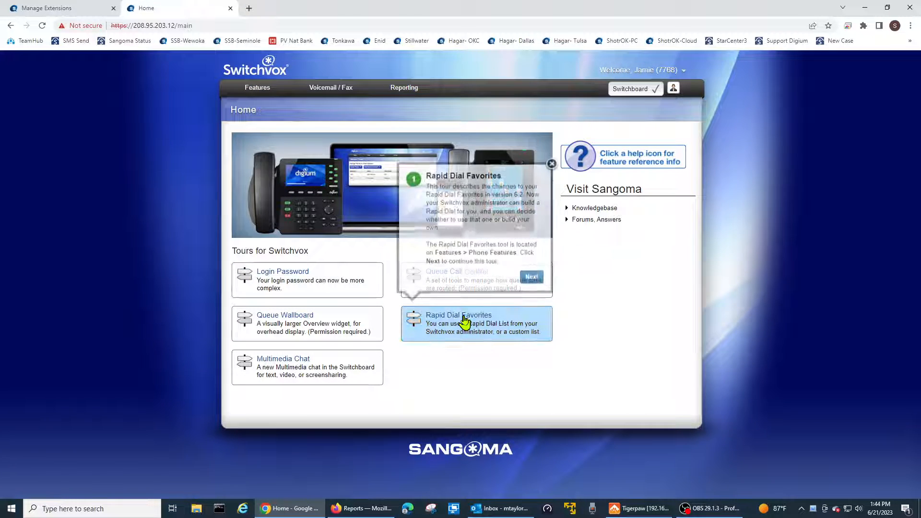
pyautogui.click(532, 280)
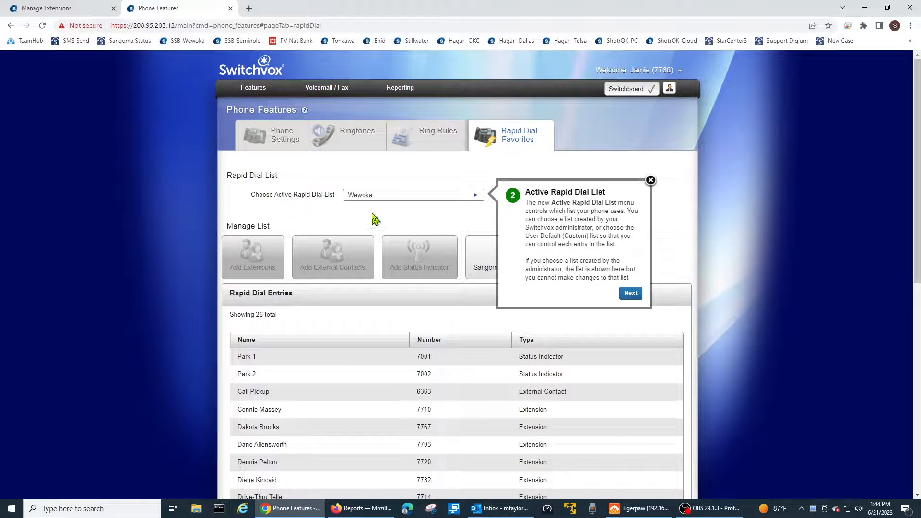
pyautogui.click(650, 181)
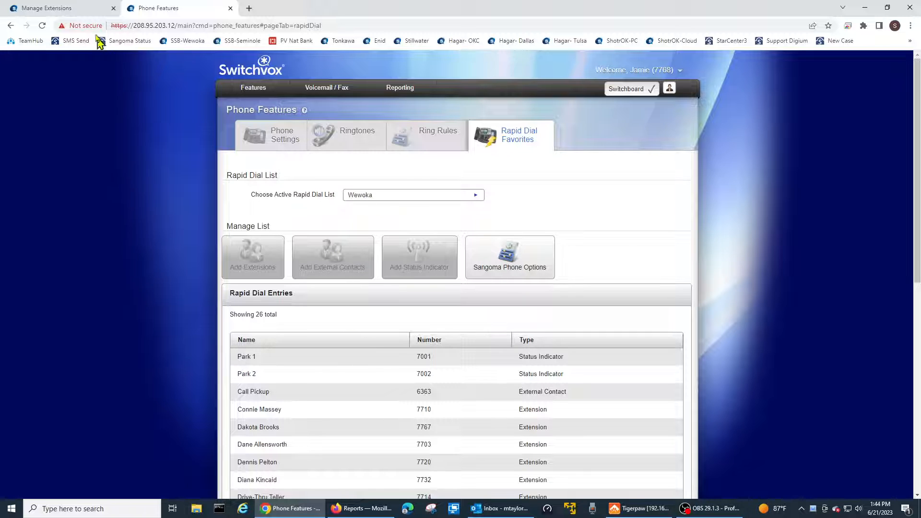
# - Open the admin Rapid Dial Lists page, select the Wewoka list and examine its entries
pyautogui.click(75, 11)
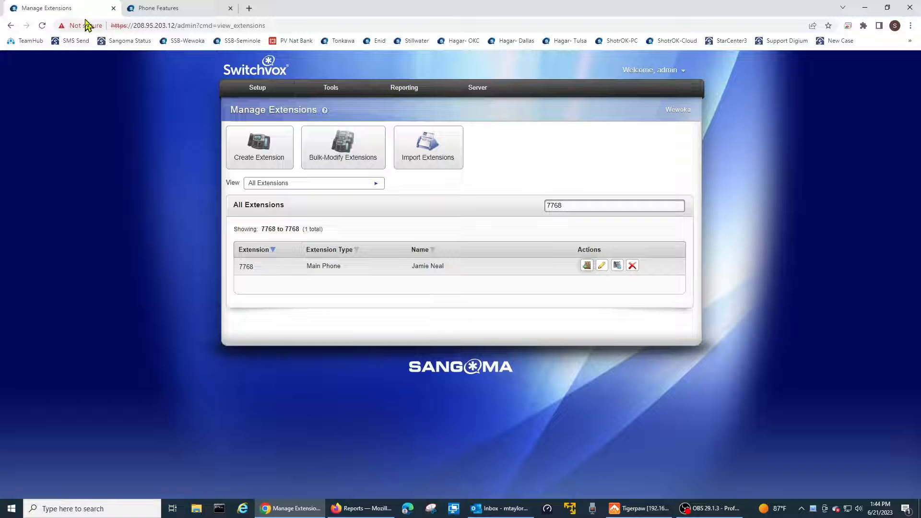
pyautogui.moveTo(251, 91)
pyautogui.moveTo(327, 90)
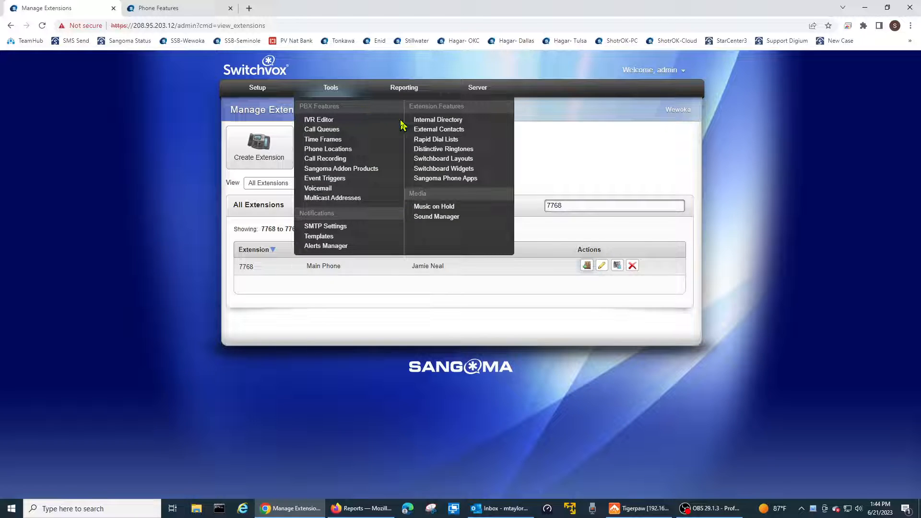
pyautogui.click(421, 140)
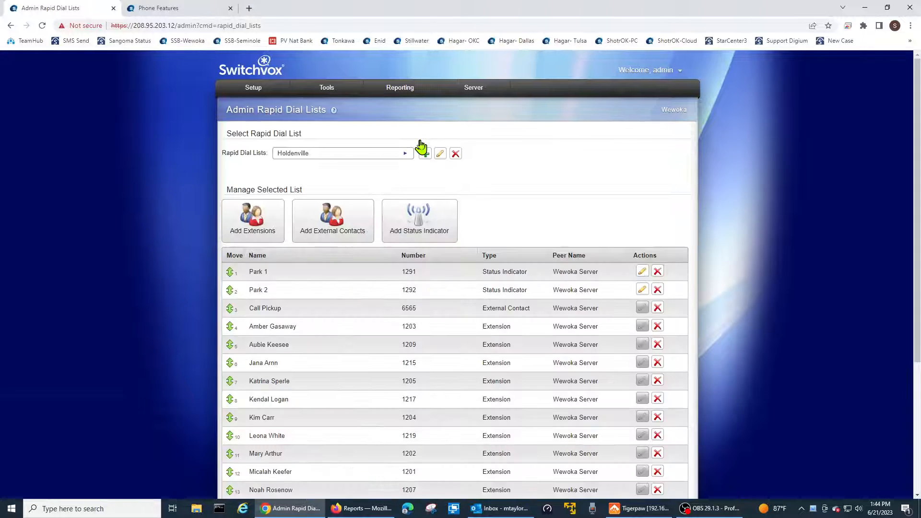
pyautogui.click(338, 154)
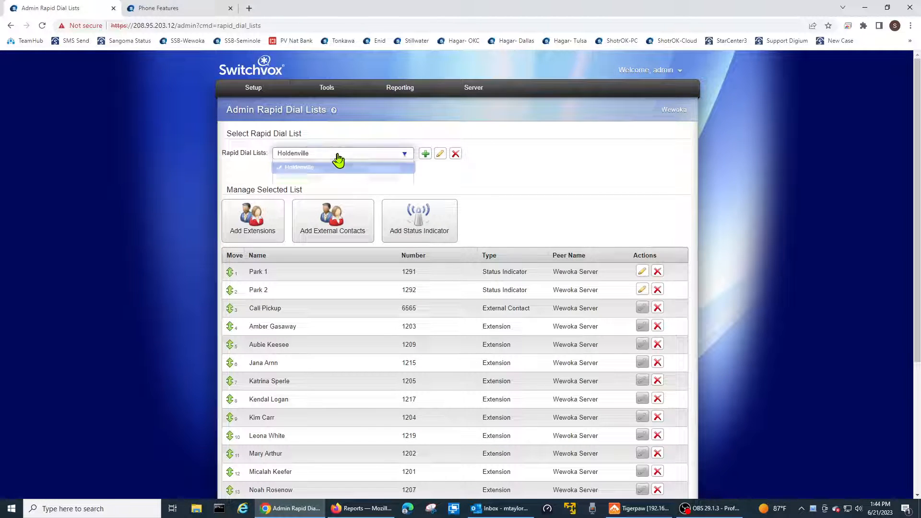
pyautogui.click(323, 188)
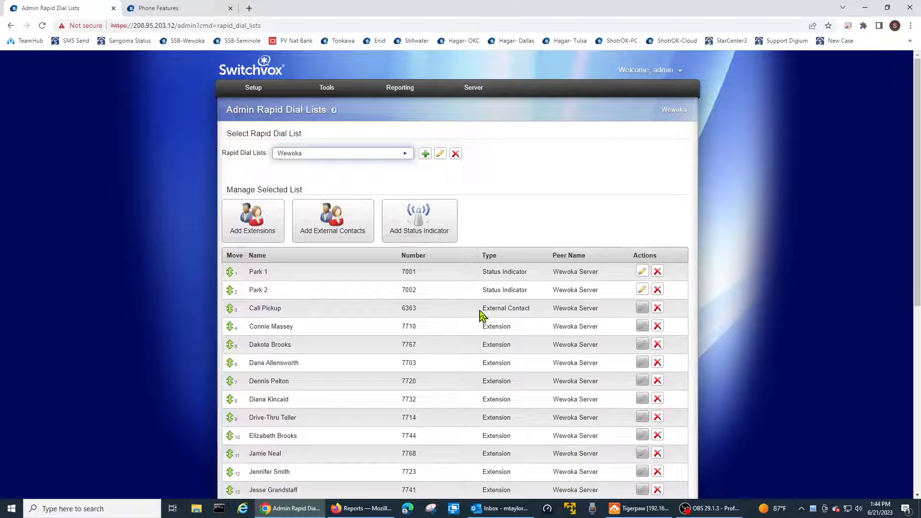
pyautogui.scroll(-3, 467, 329)
pyautogui.scroll(3, 466, 357)
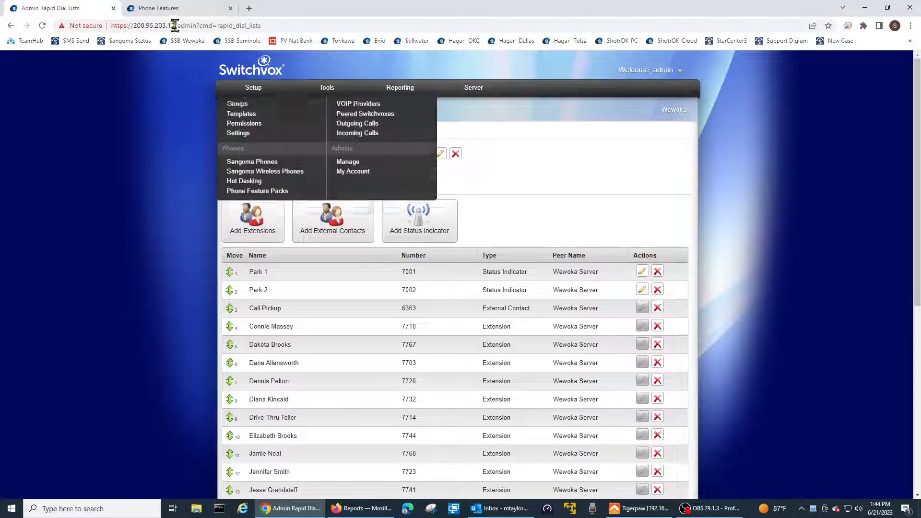
# - Return to the extension's Rapid Dial Favorites, review the current entries and choose User Default (Custom) as the active rapid dial list
pyautogui.click(164, 10)
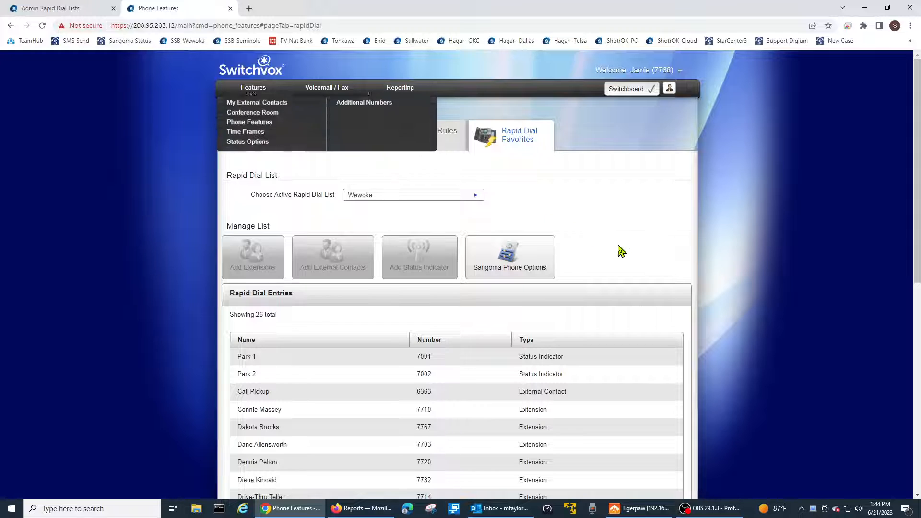
pyautogui.scroll(-4, 611, 387)
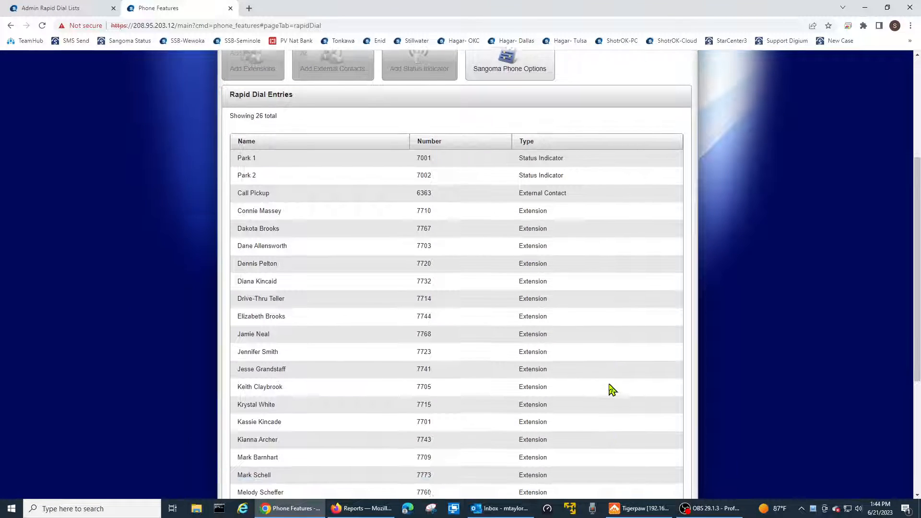
pyautogui.scroll(-4, 610, 387)
pyautogui.scroll(8, 610, 387)
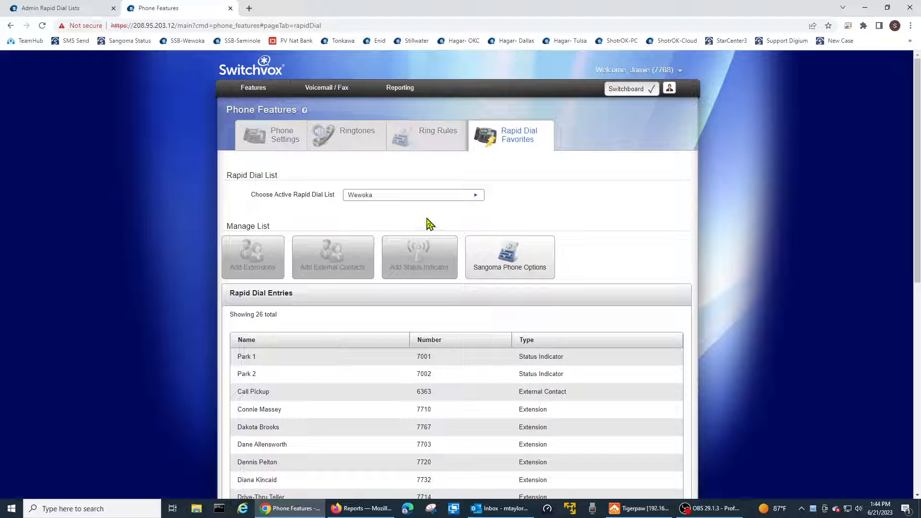
pyautogui.click(476, 199)
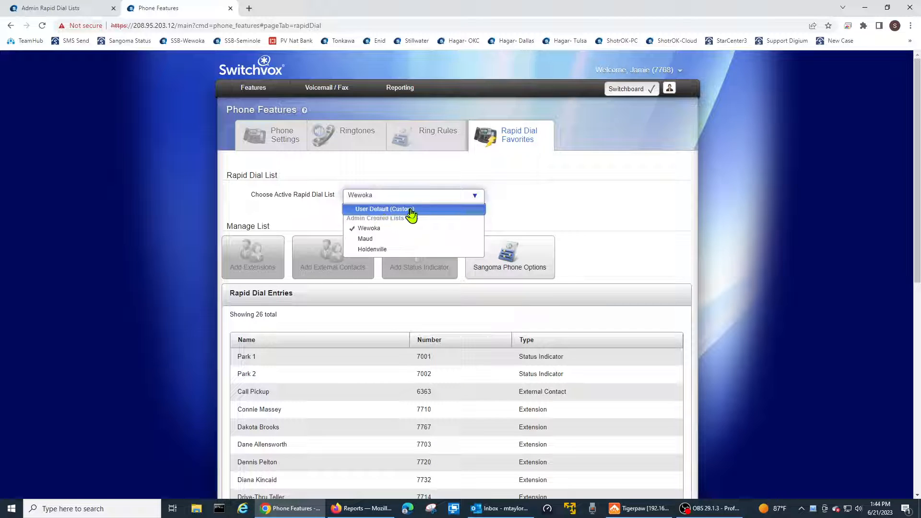
pyautogui.click(370, 211)
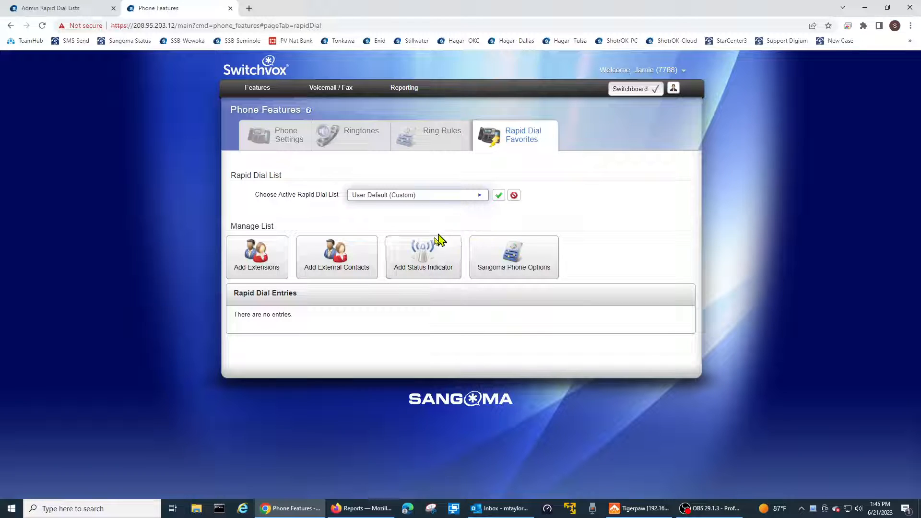
# - Add a parking space status indicator named Park 1 for parking lot 7001 to the custom rapid dial list
pyautogui.click(419, 259)
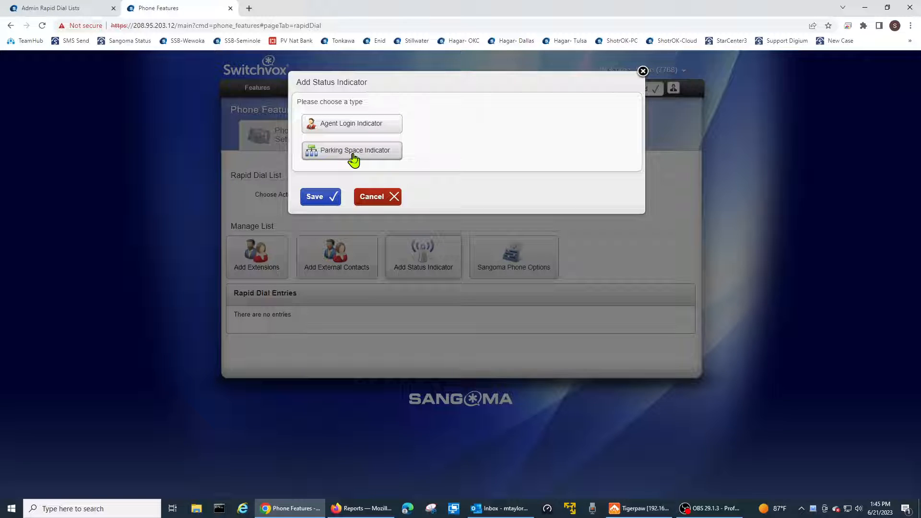
pyautogui.click(353, 156)
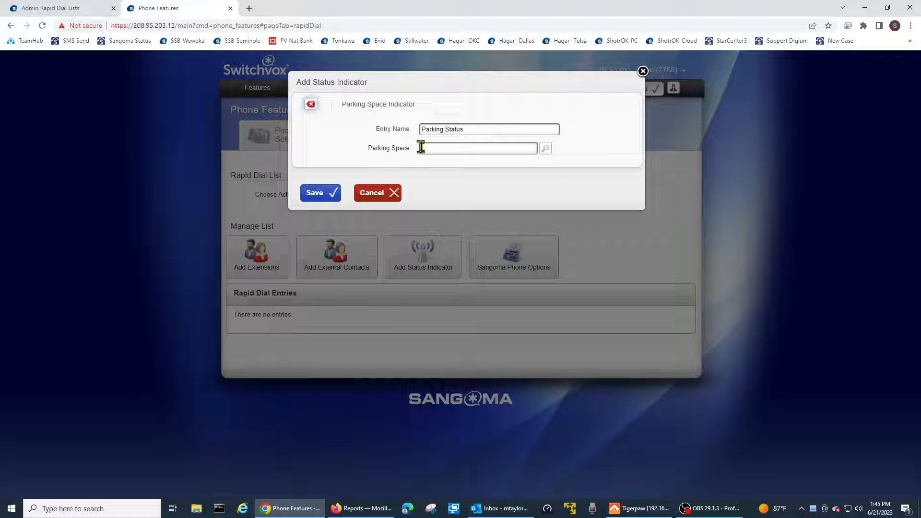
pyautogui.moveTo(469, 130); pyautogui.dragTo(426, 133)
pyautogui.press('BackSpace')
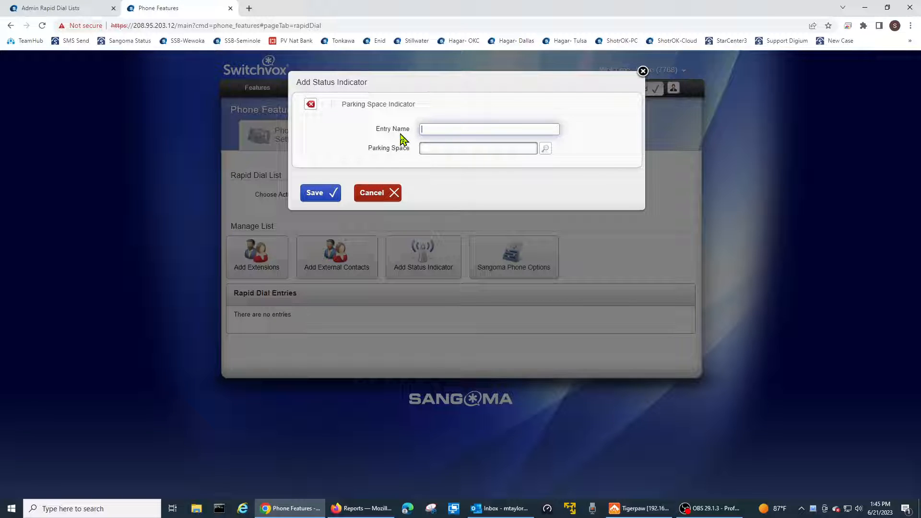
pyautogui.write('Park')
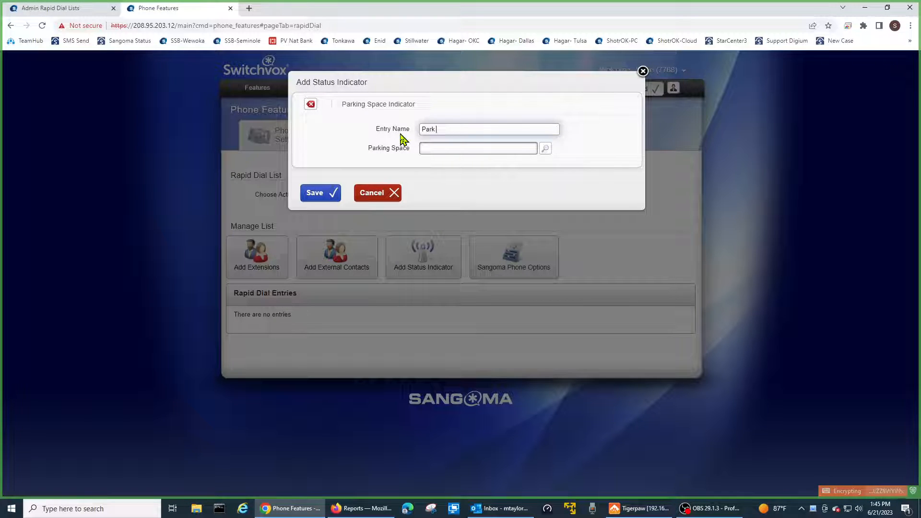
pyautogui.write(' 1')
pyautogui.click(432, 147)
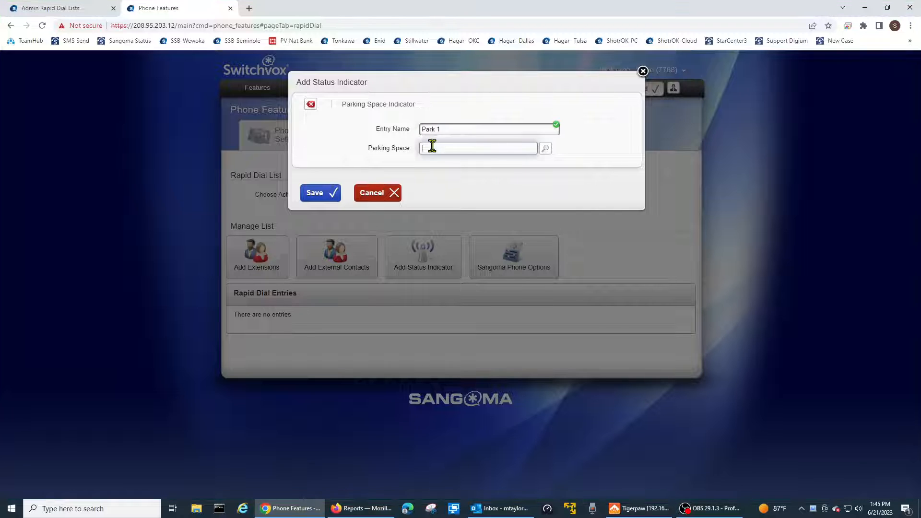
pyautogui.click(546, 152)
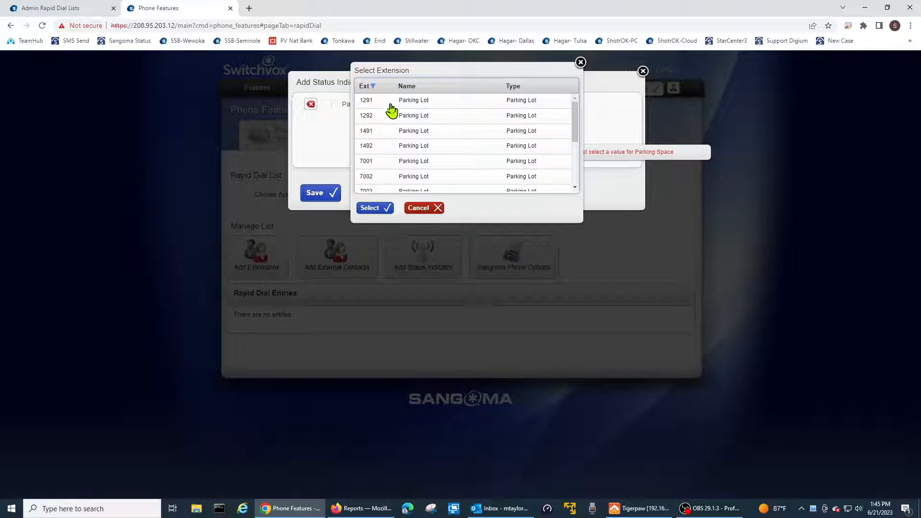
pyautogui.click(379, 165)
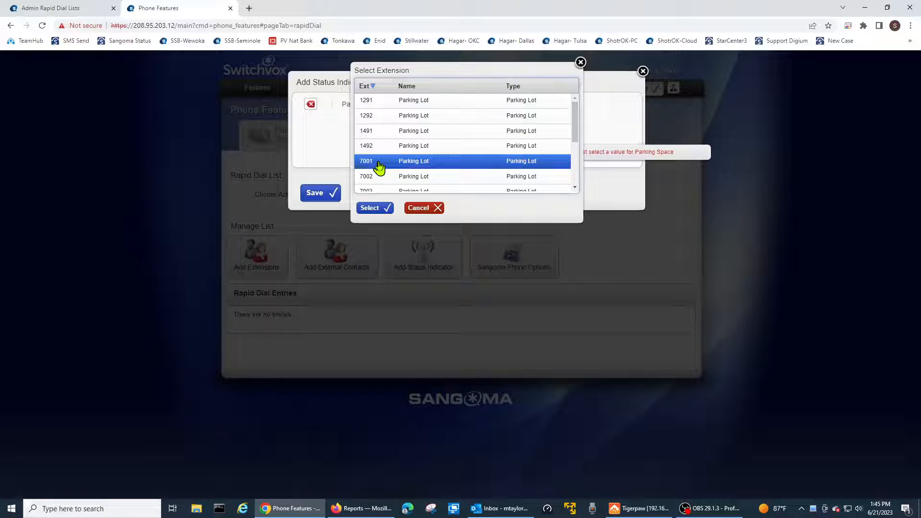
pyautogui.click(373, 209)
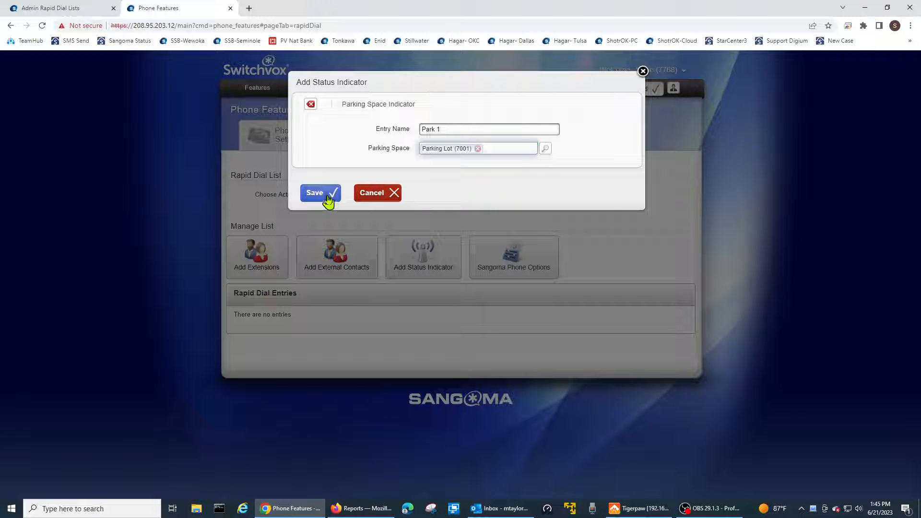
pyautogui.click(329, 194)
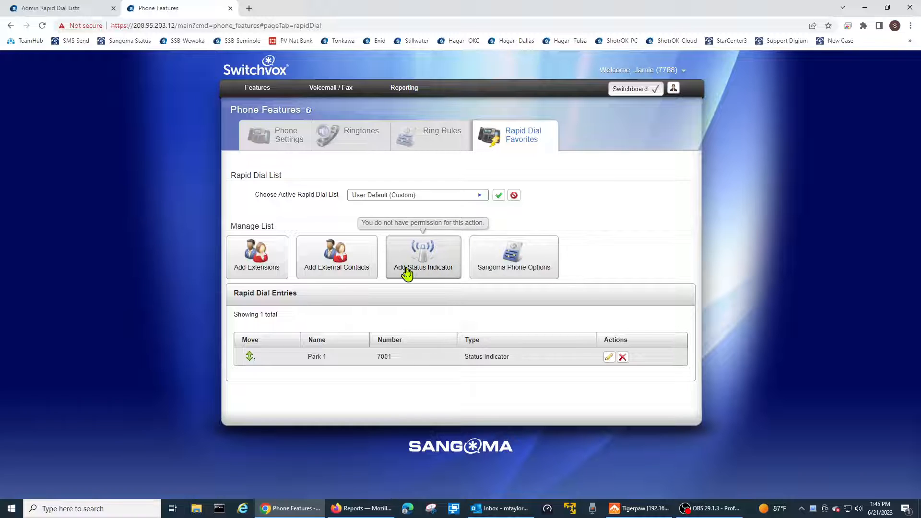
# - Add a second parking space status indicator named Park 2 for parking lot 7002
pyautogui.click(443, 270)
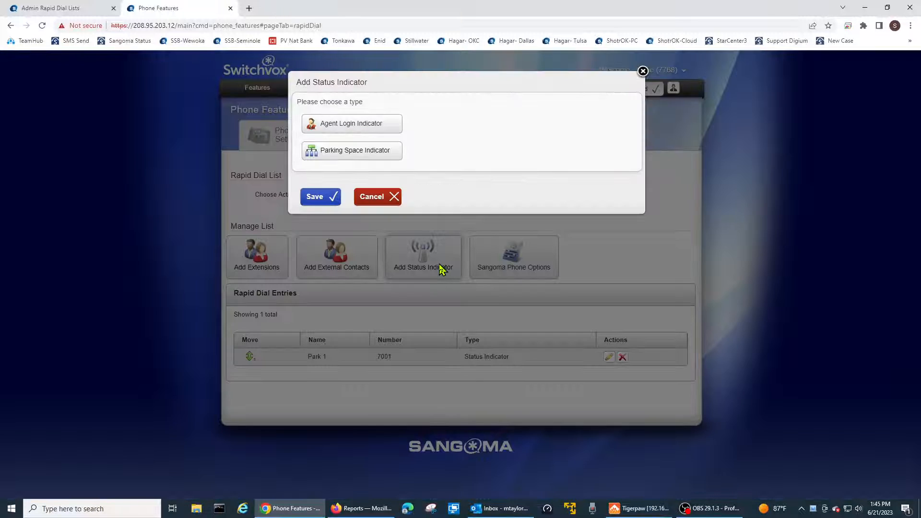
pyautogui.click(359, 156)
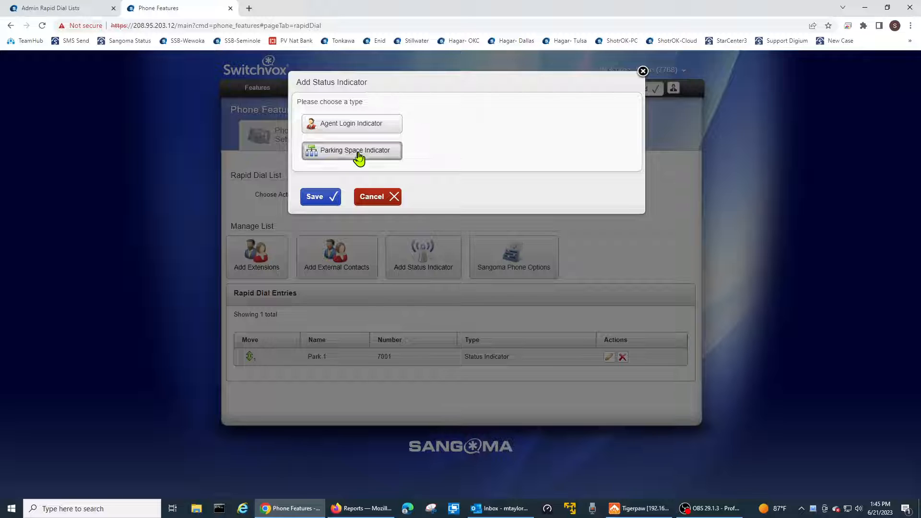
pyautogui.moveTo(473, 127); pyautogui.dragTo(403, 136)
pyautogui.press('BackSpace')
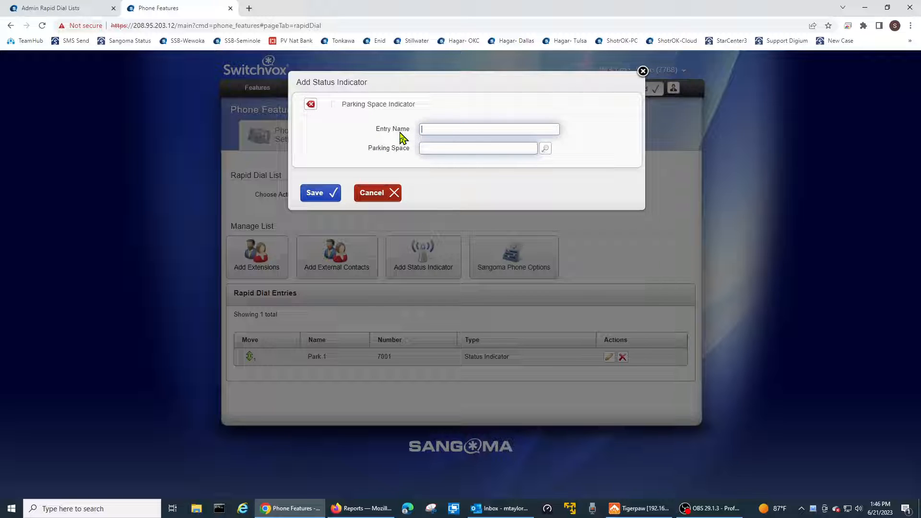
pyautogui.write('Park 2')
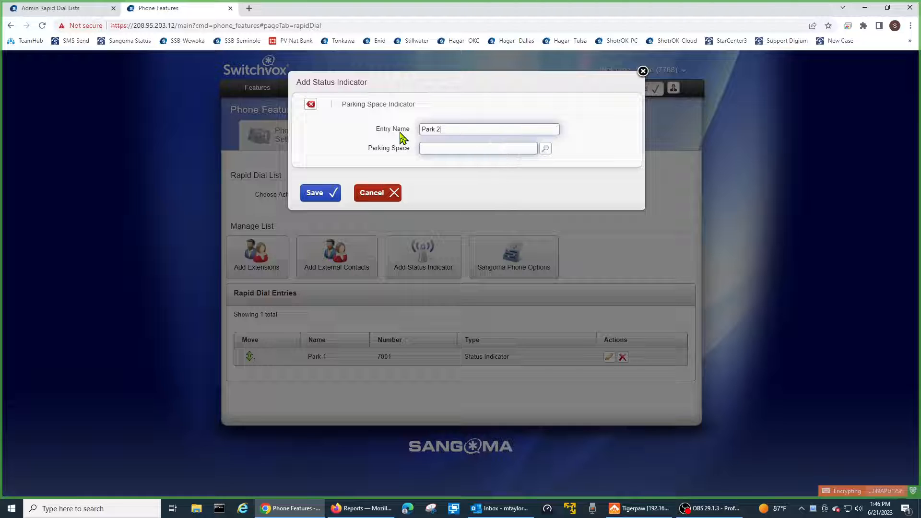
pyautogui.click(427, 146)
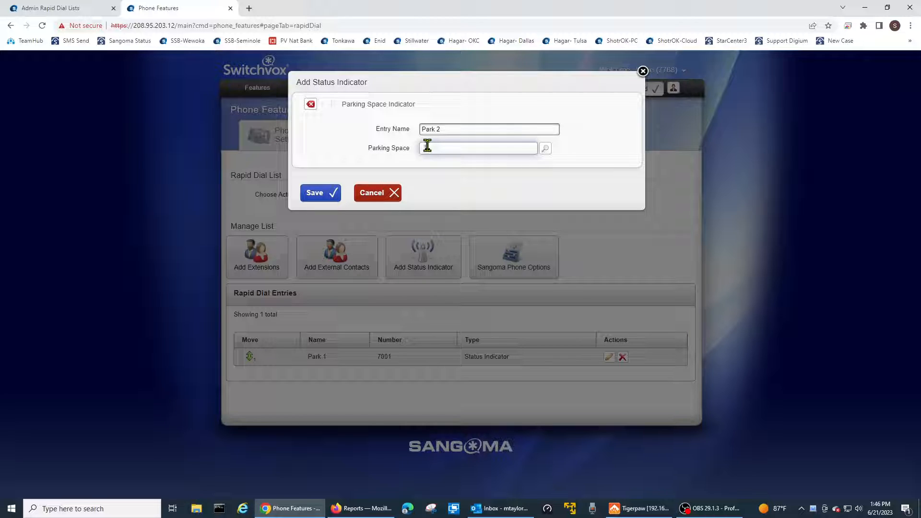
pyautogui.click(427, 147)
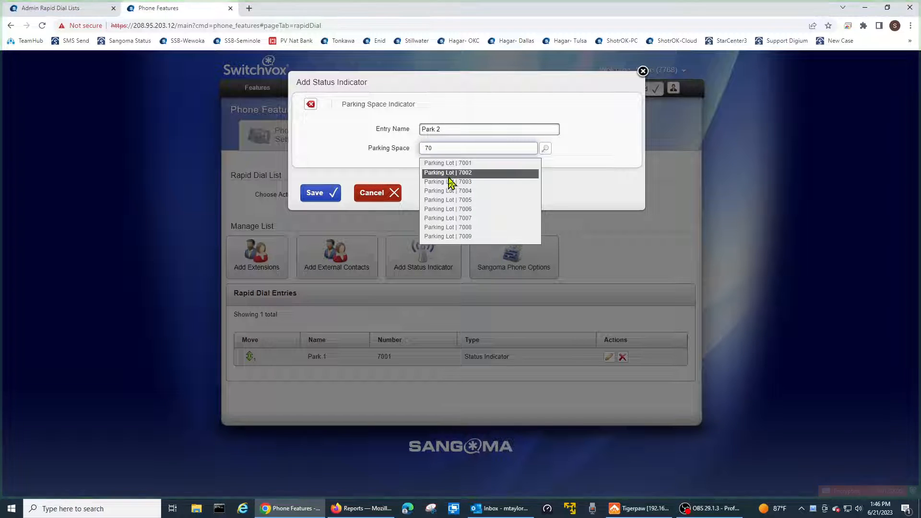
pyautogui.click(447, 173)
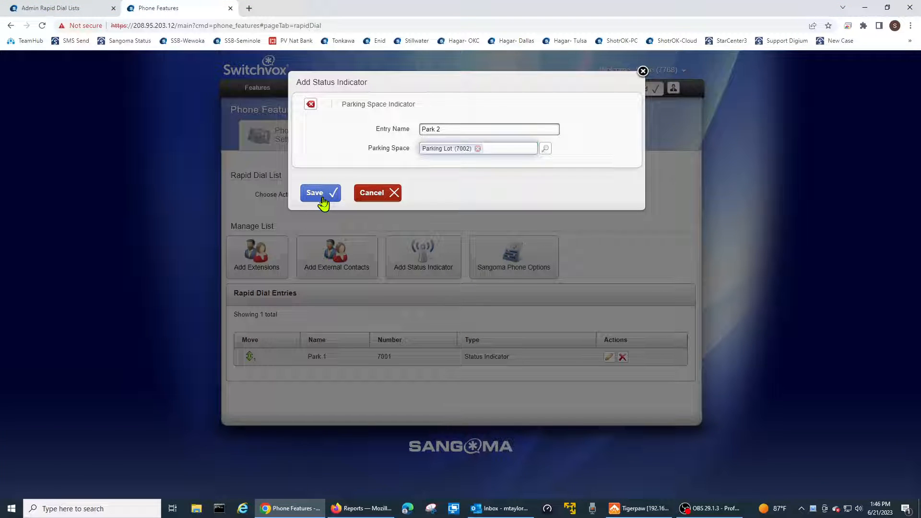
pyautogui.click(322, 197)
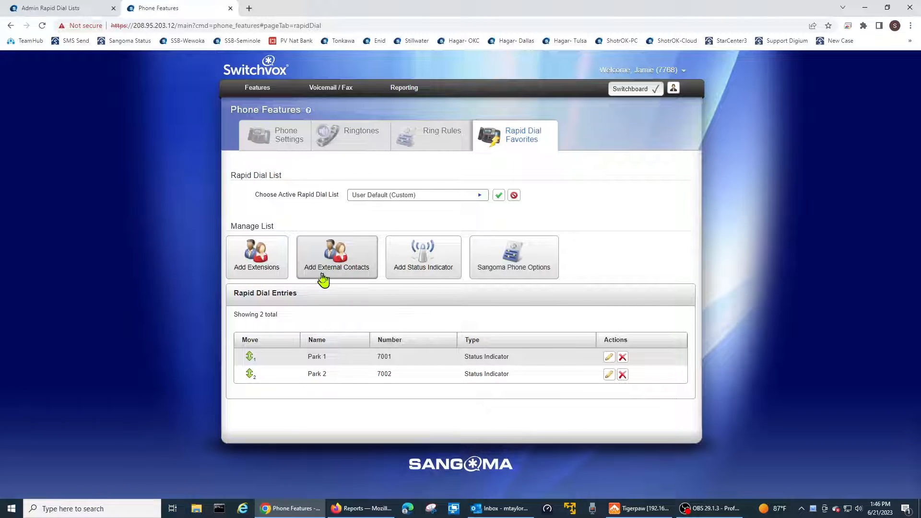
# - Add the Call Pickup external contact with number 6363 to the rapid dial entries
pyautogui.click(349, 270)
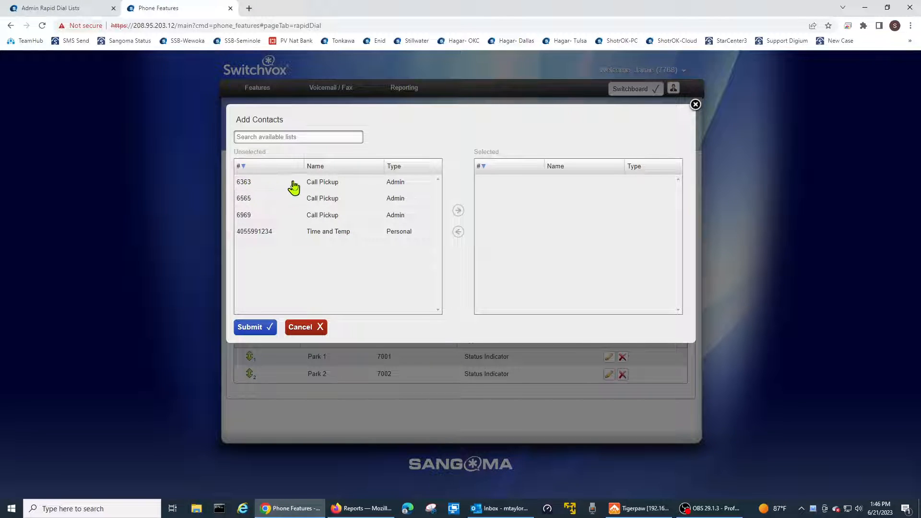
pyautogui.click(330, 185)
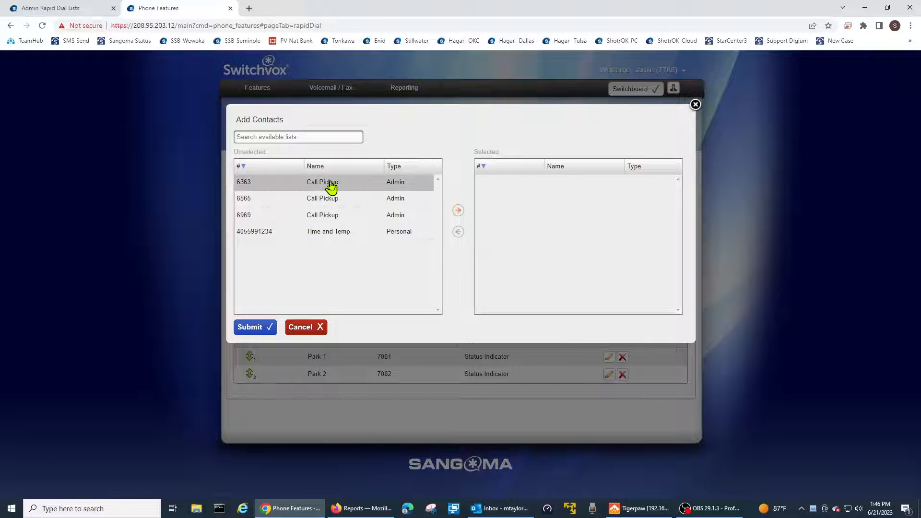
pyautogui.click(458, 211)
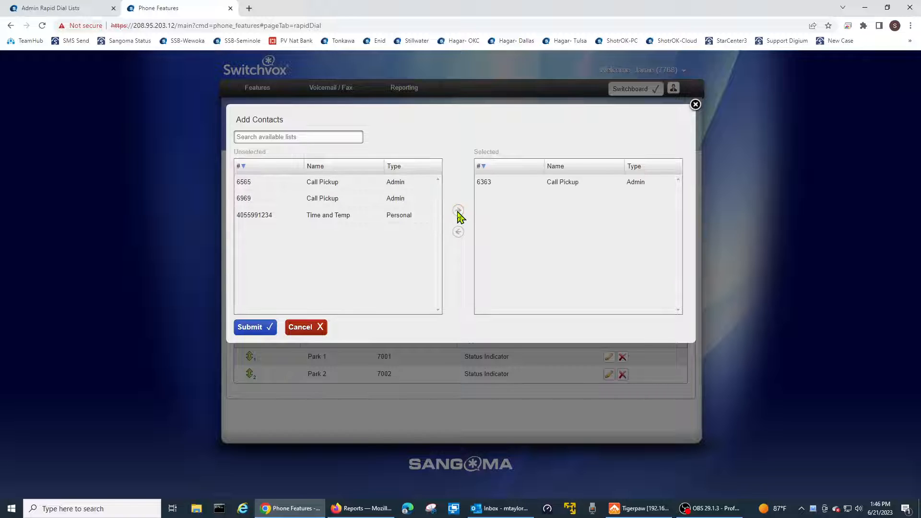
pyautogui.click(252, 328)
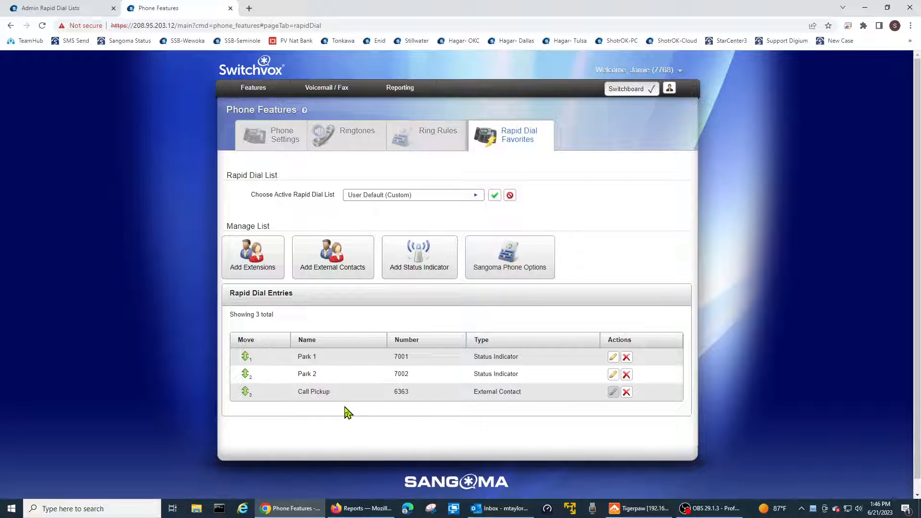
# - Add the personal external contact Time and Temp to the custom rapid dial entries
pyautogui.scroll(-1, 354, 388)
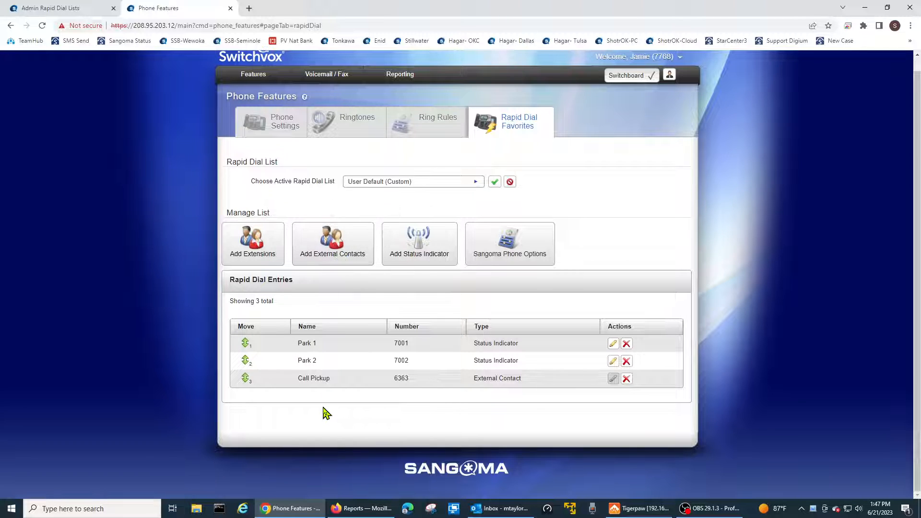
pyautogui.click(319, 258)
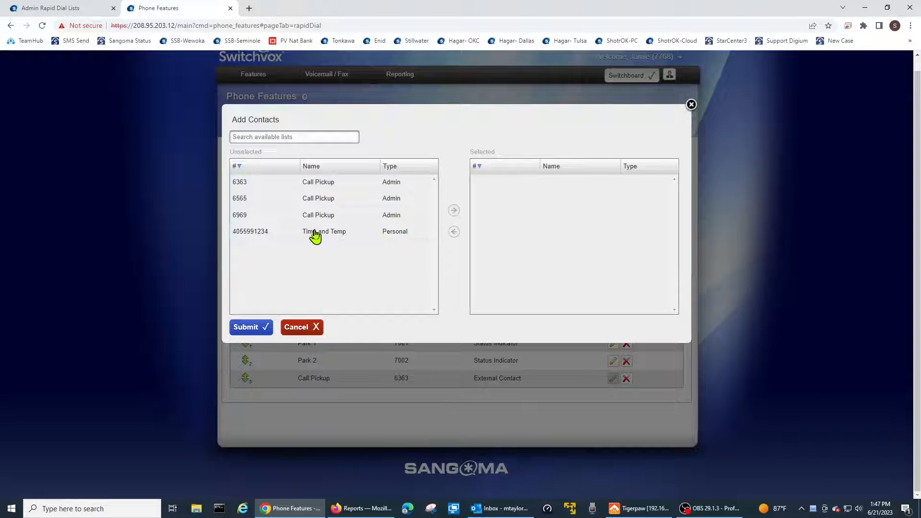
pyautogui.click(315, 234)
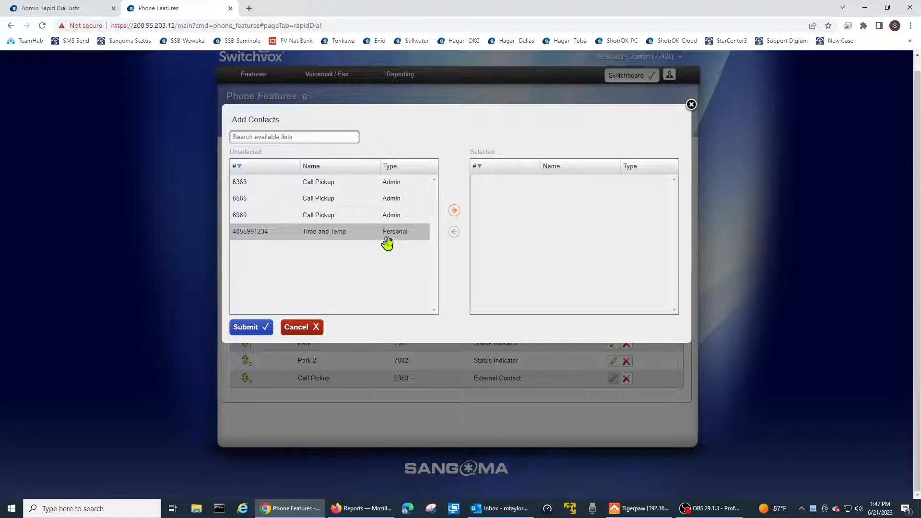
pyautogui.click(251, 331)
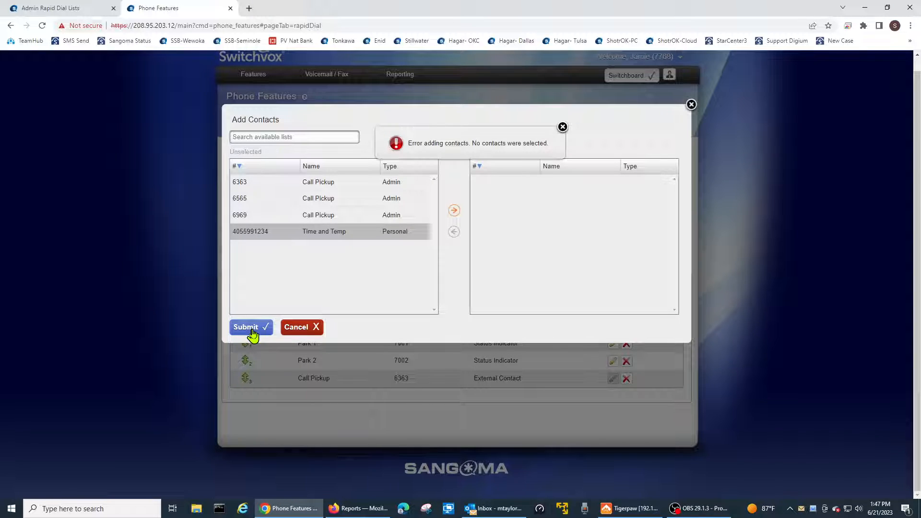
pyautogui.click(454, 211)
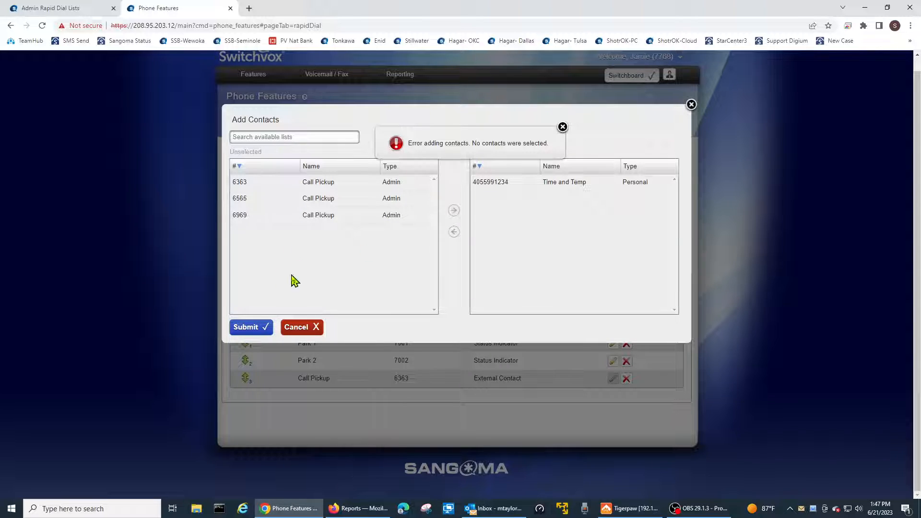
pyautogui.click(265, 328)
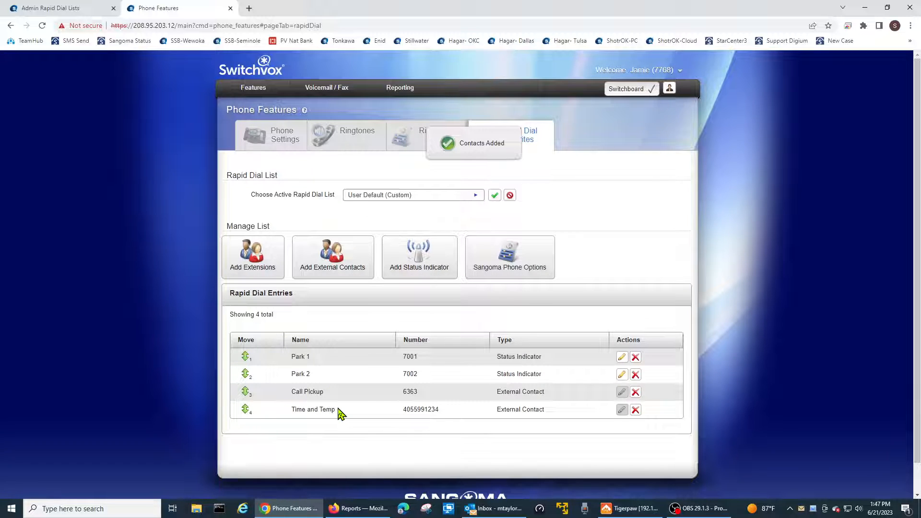
# - Start adding extensions to the rapid dial list and move the whole range from 7701 through 7780 into the selected contacts
pyautogui.scroll(-1, 341, 414)
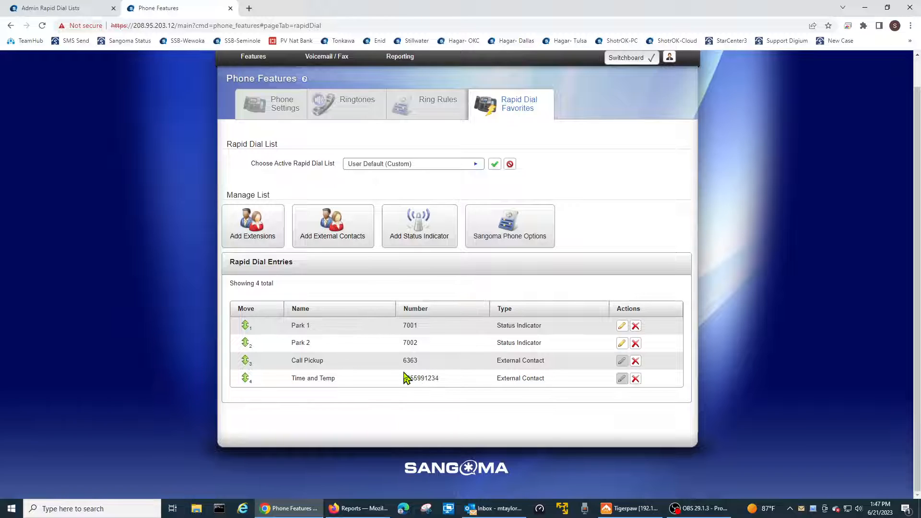
pyautogui.click(260, 240)
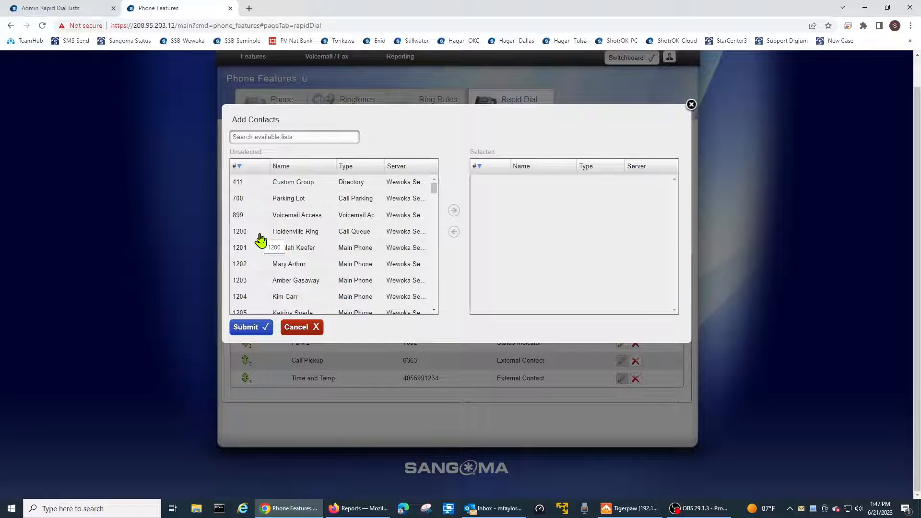
pyautogui.scroll(-2, 294, 257)
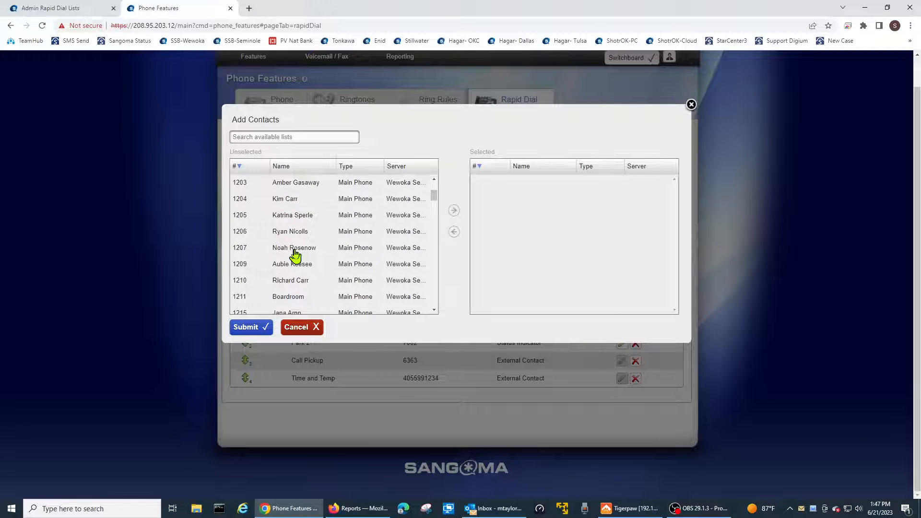
pyautogui.scroll(-2, 295, 256)
pyautogui.scroll(-10, 296, 253)
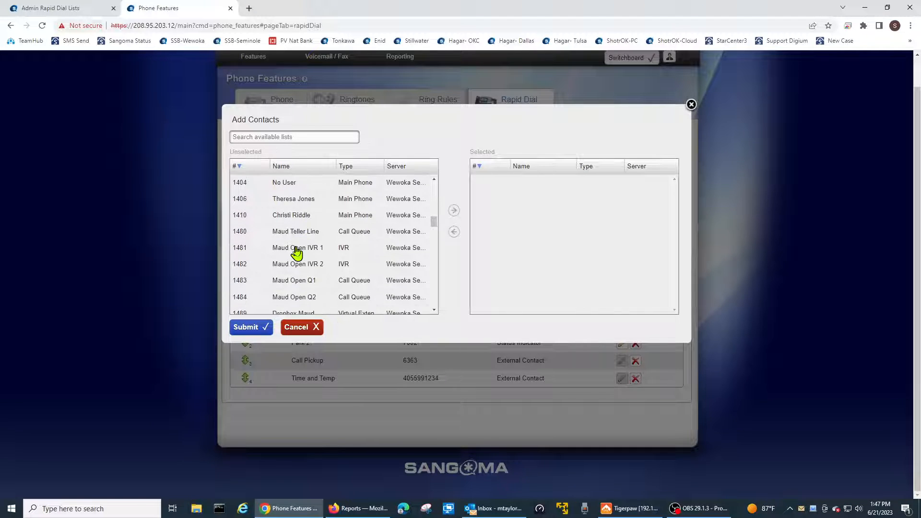
pyautogui.scroll(-1, 296, 253)
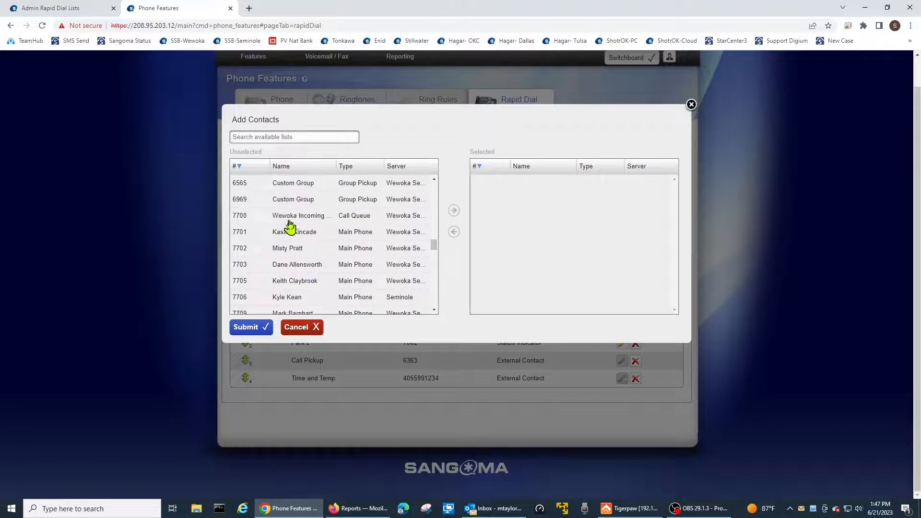
pyautogui.click(289, 221)
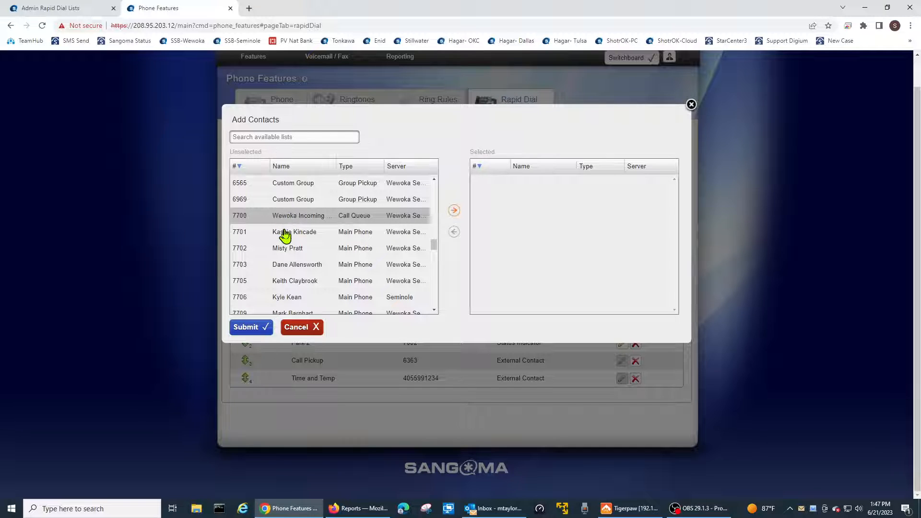
pyautogui.click(285, 235)
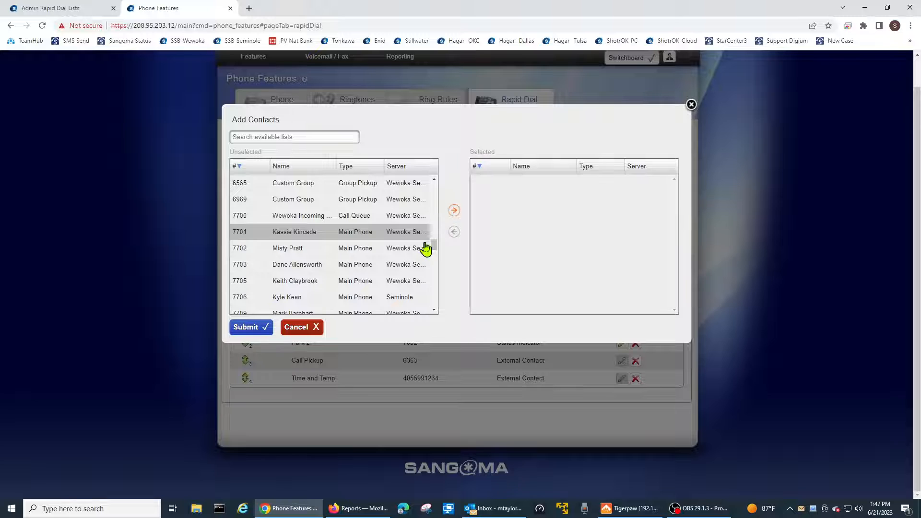
pyautogui.moveTo(434, 249); pyautogui.dragTo(442, 304)
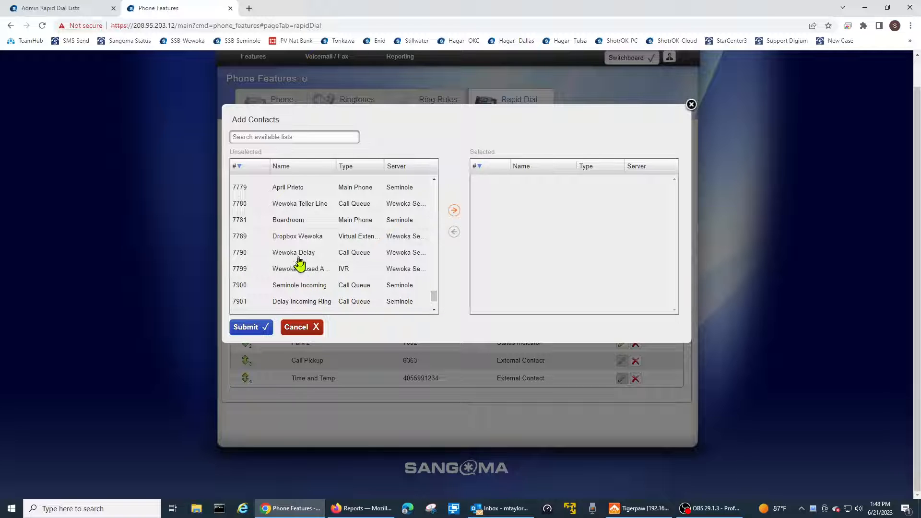
pyautogui.keyDown('shift'); pyautogui.click(301, 209); pyautogui.keyUp('shift')
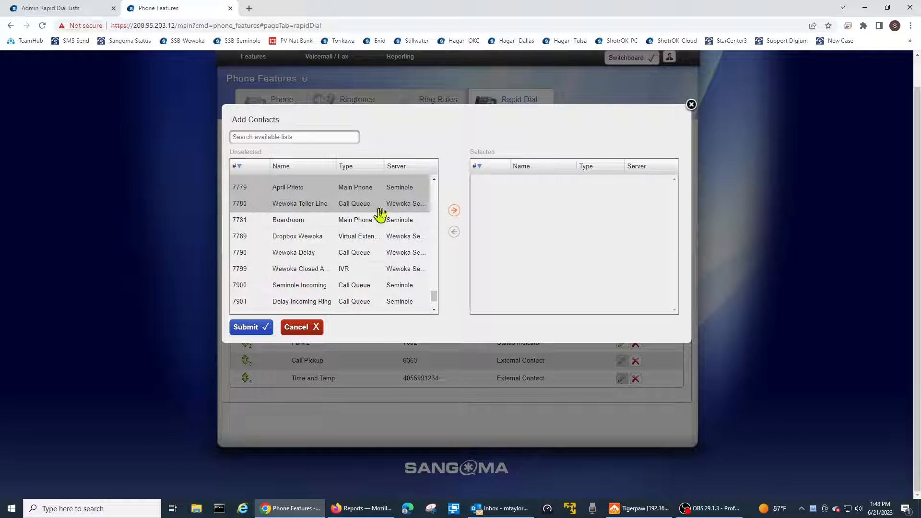
pyautogui.click(454, 215)
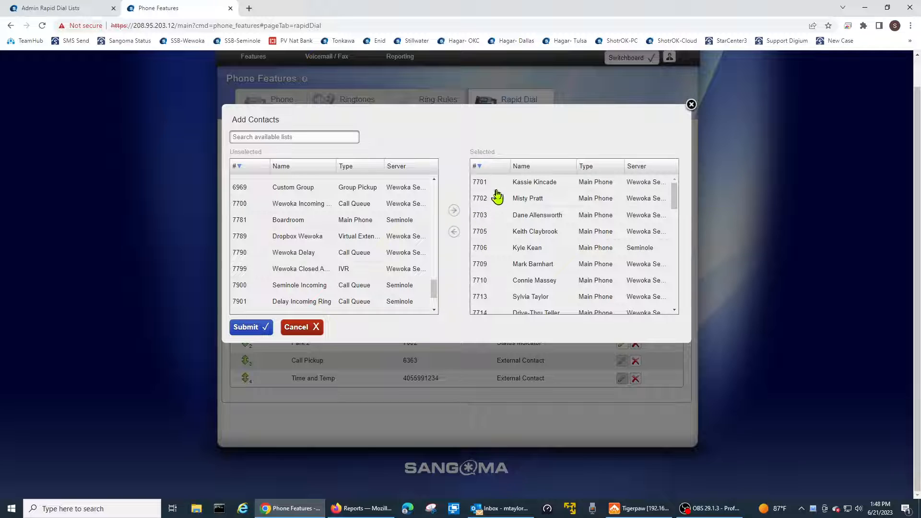
# - Remove the unassigned extensions No User1 (7724), No User2 (7725) and No User User3 (7729) from the selected contacts
pyautogui.scroll(-2, 516, 216)
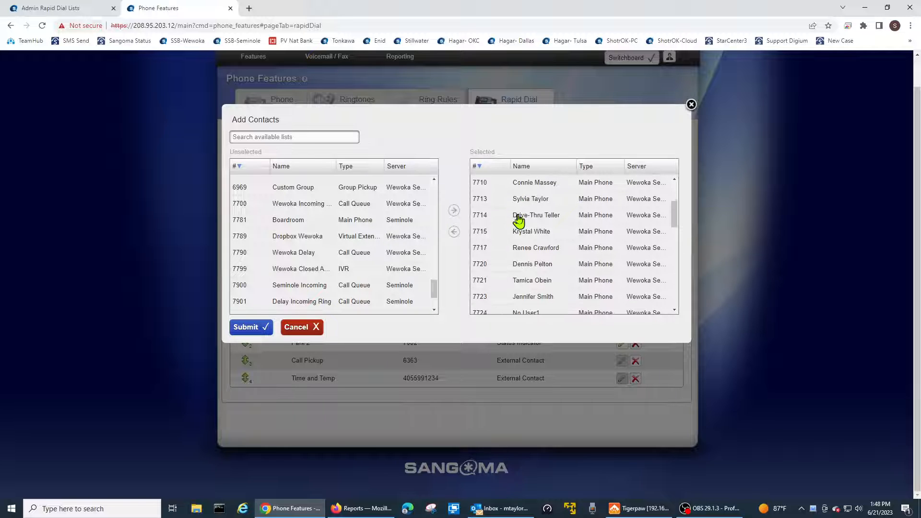
pyautogui.scroll(-3, 527, 235)
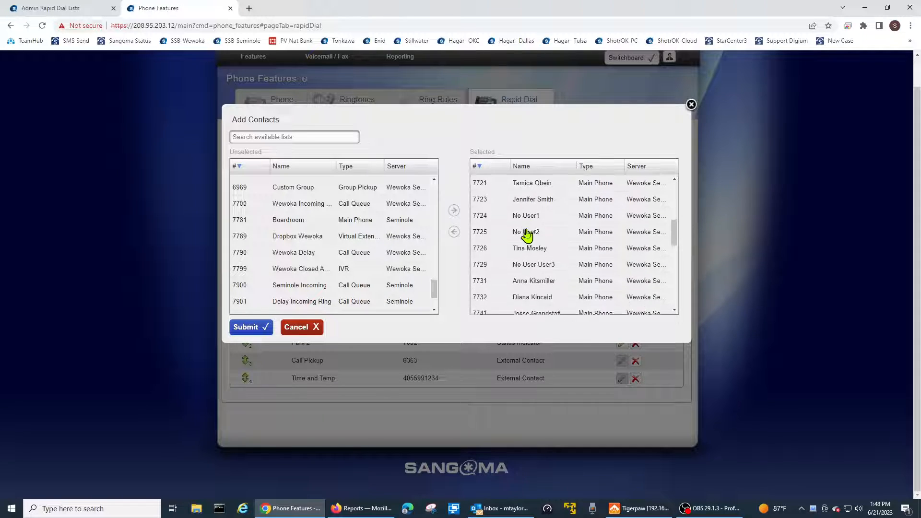
pyautogui.click(515, 218)
pyautogui.click(454, 232)
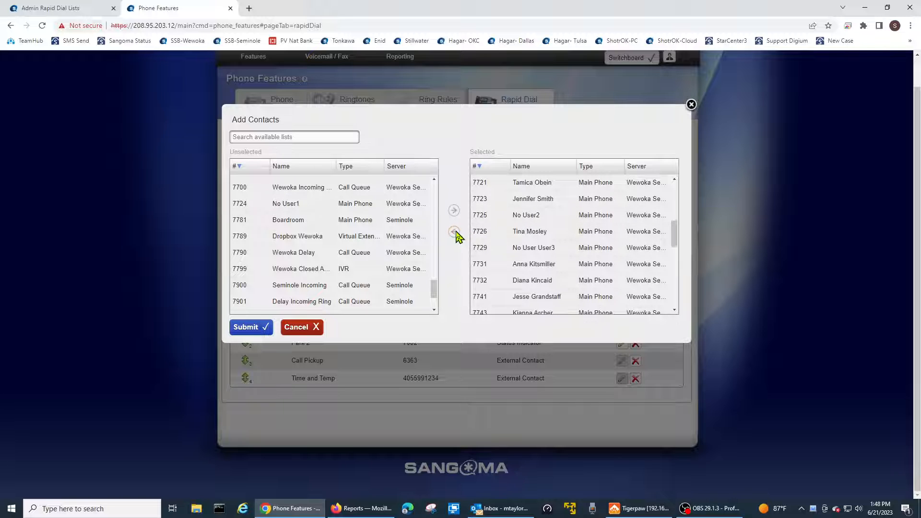
pyautogui.click(484, 221)
pyautogui.click(454, 233)
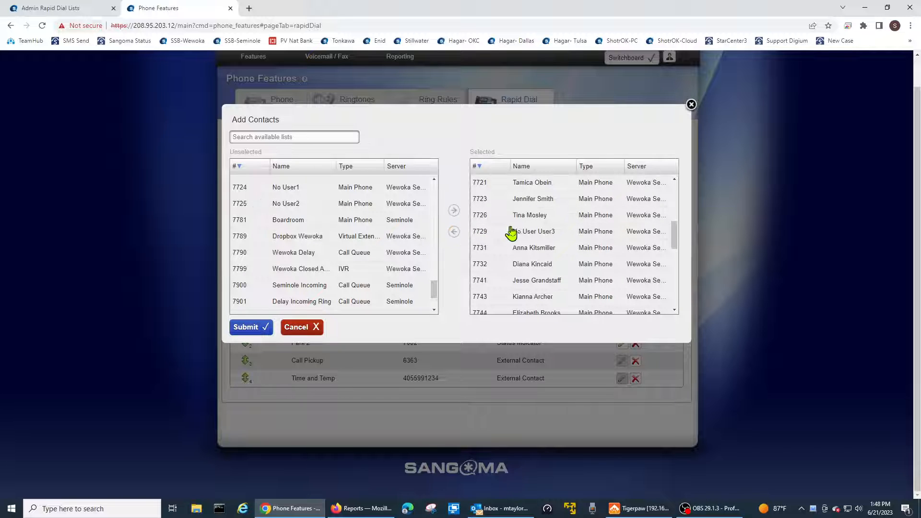
pyautogui.click(513, 232)
pyautogui.click(455, 233)
# - Remove No User4 (7765) and the Wewoka Teller Line call queue (7780) from the selected contacts
pyautogui.scroll(-5, 520, 235)
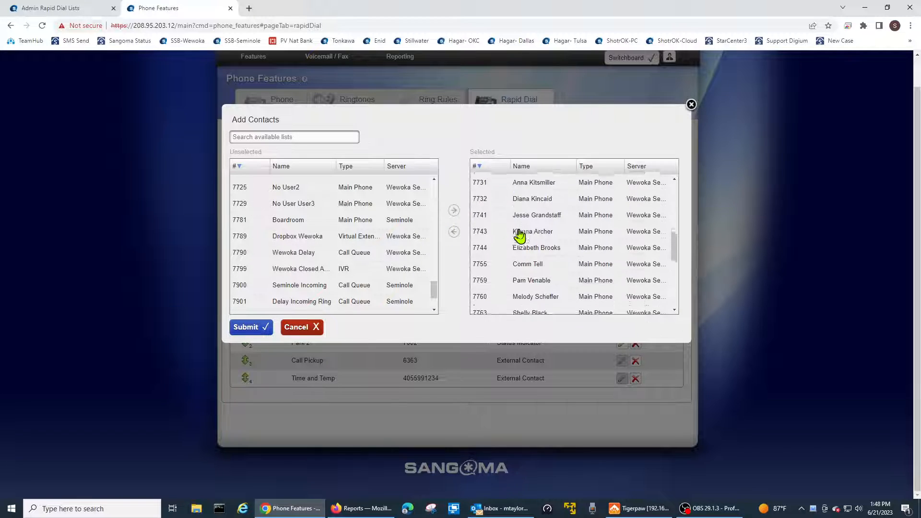
pyautogui.click(484, 236)
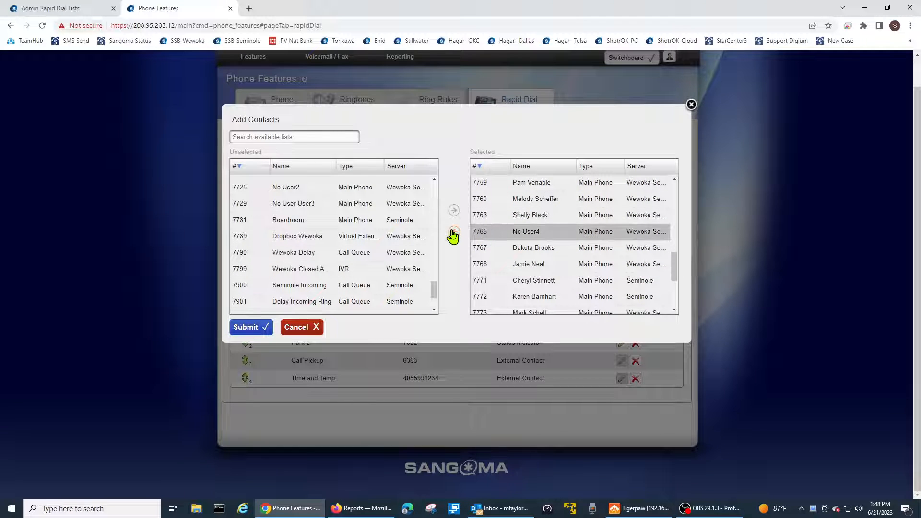
pyautogui.click(454, 232)
pyautogui.scroll(-5, 526, 250)
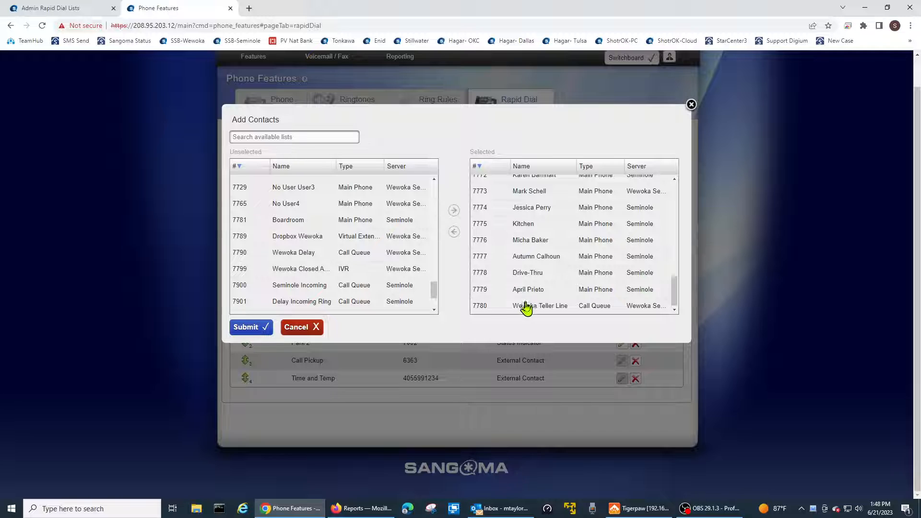
pyautogui.click(487, 307)
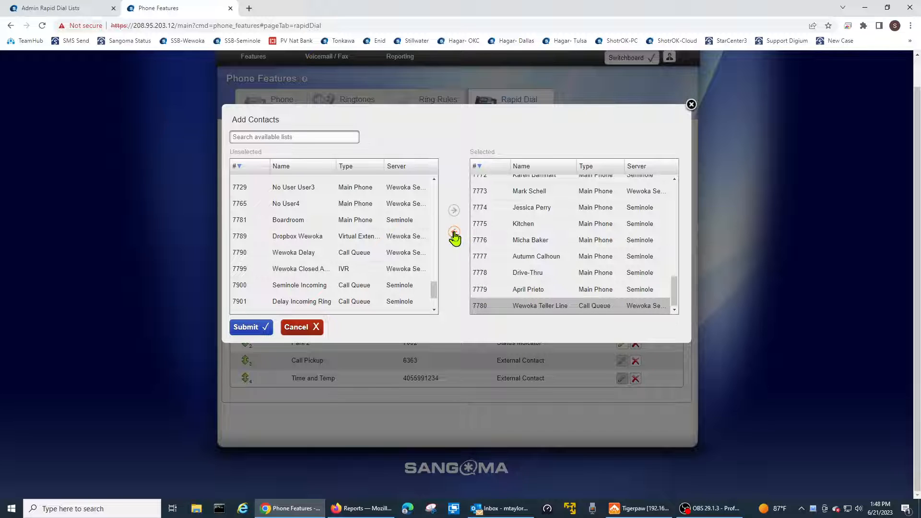
pyautogui.click(454, 233)
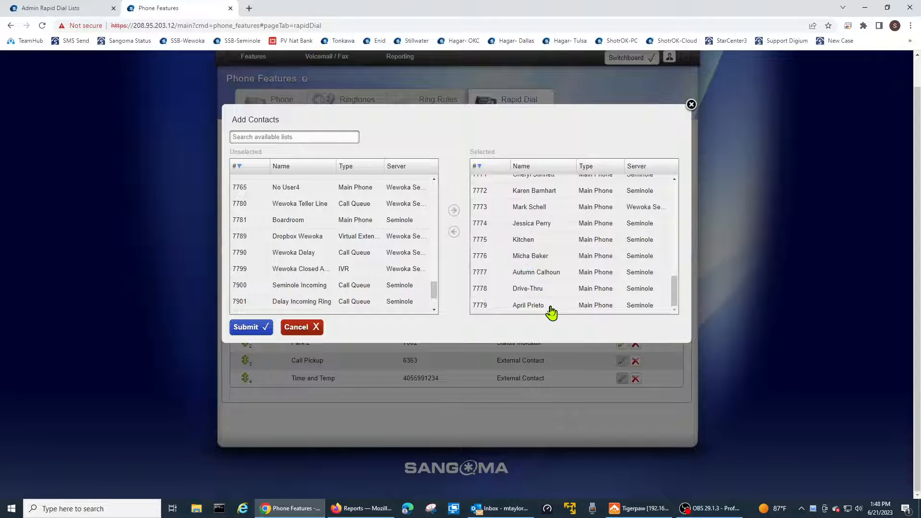
# - Submit the selected extensions to the custom rapid dial list and review its entries
pyautogui.scroll(1, 553, 303)
pyautogui.scroll(5, 552, 303)
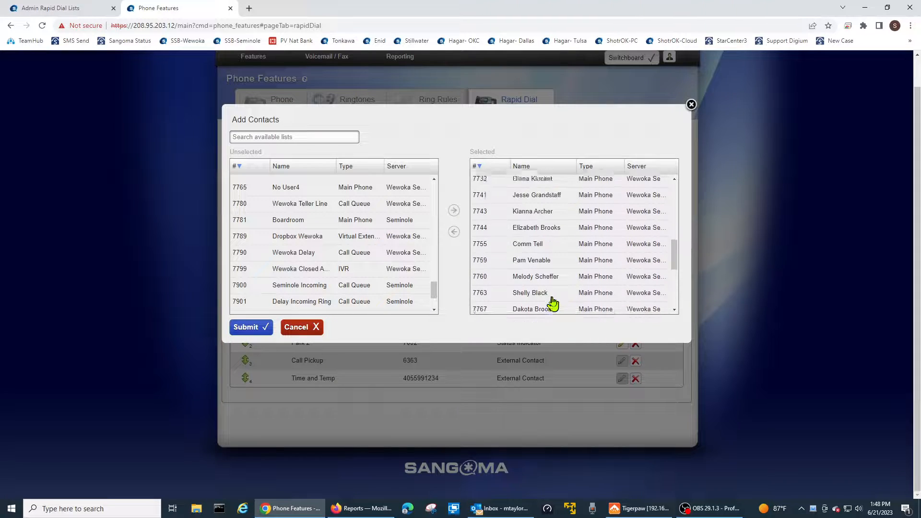
pyautogui.scroll(2, 553, 303)
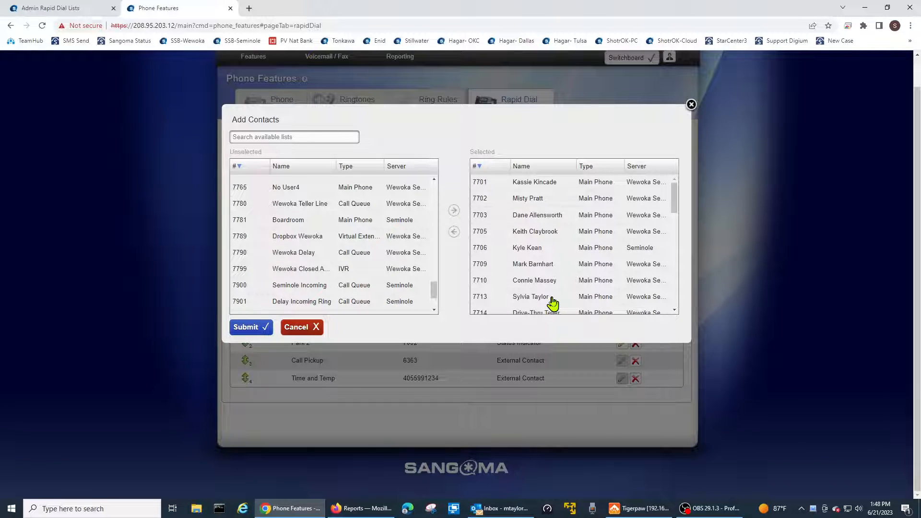
pyautogui.scroll(-3, 552, 303)
pyautogui.click(253, 328)
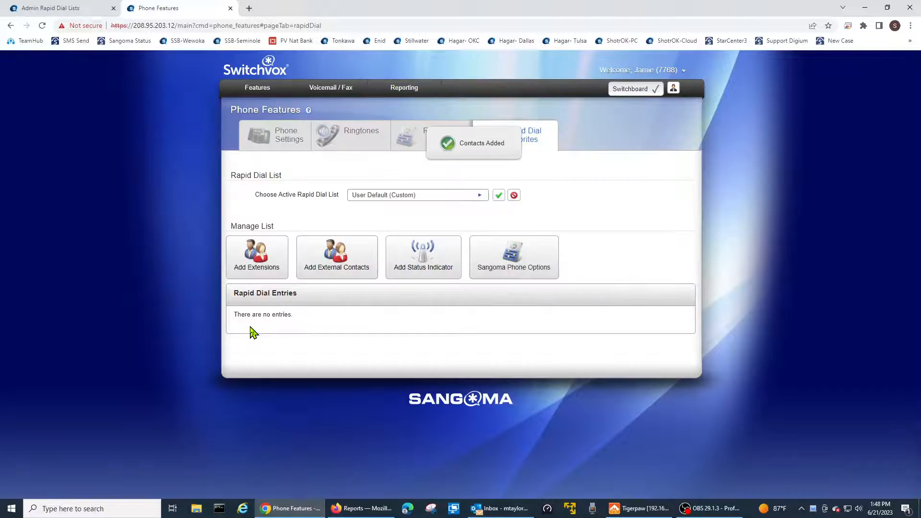
pyautogui.scroll(-3, 401, 307)
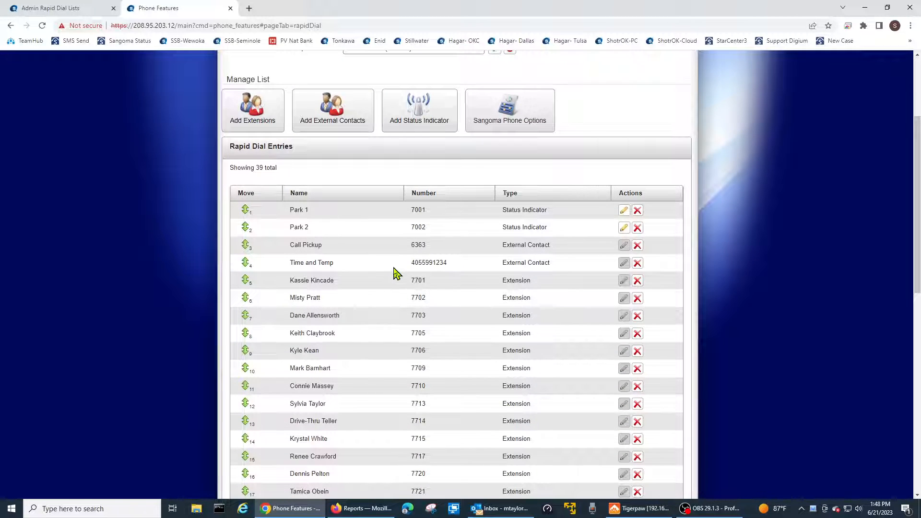
pyautogui.scroll(-3, 394, 267)
pyautogui.scroll(3, 393, 268)
pyautogui.scroll(-2, 393, 270)
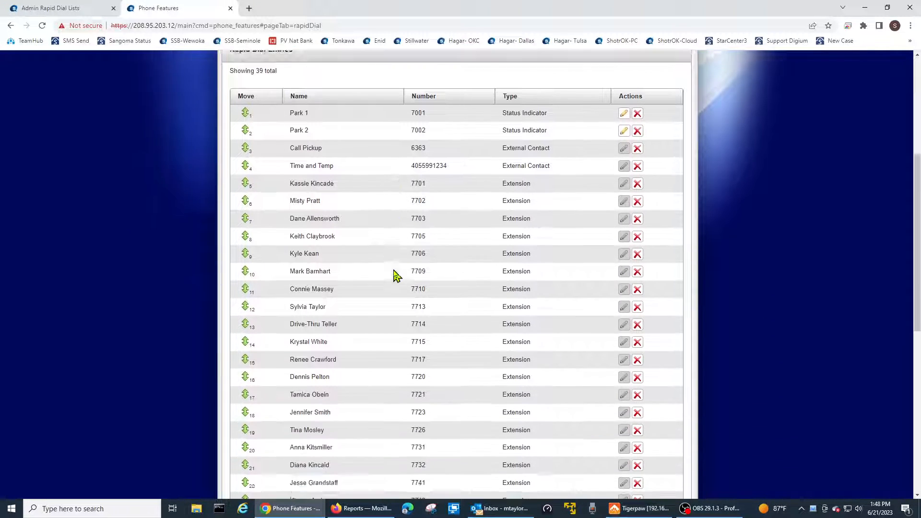
pyautogui.scroll(5, 396, 275)
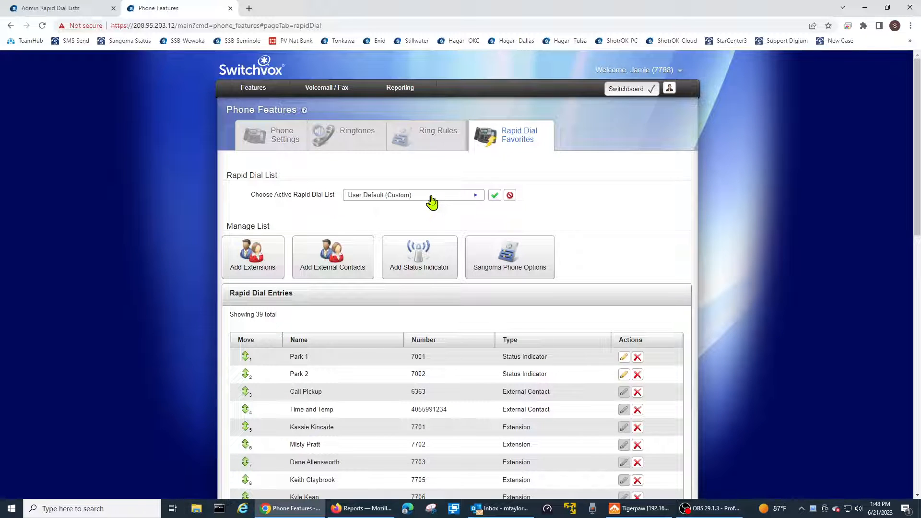
# - View the admin-created Wewoka rapid dial list for comparison and switch back to User Default (Custom)
pyautogui.click(431, 199)
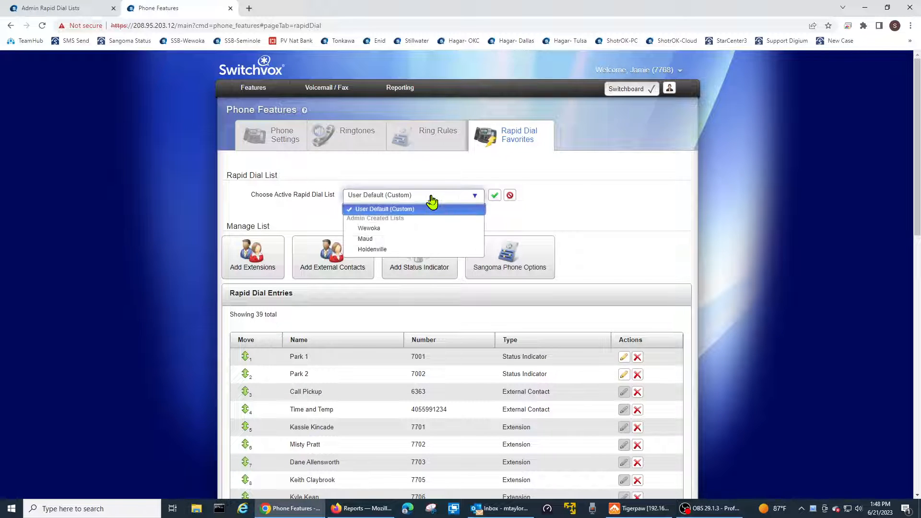
pyautogui.click(416, 230)
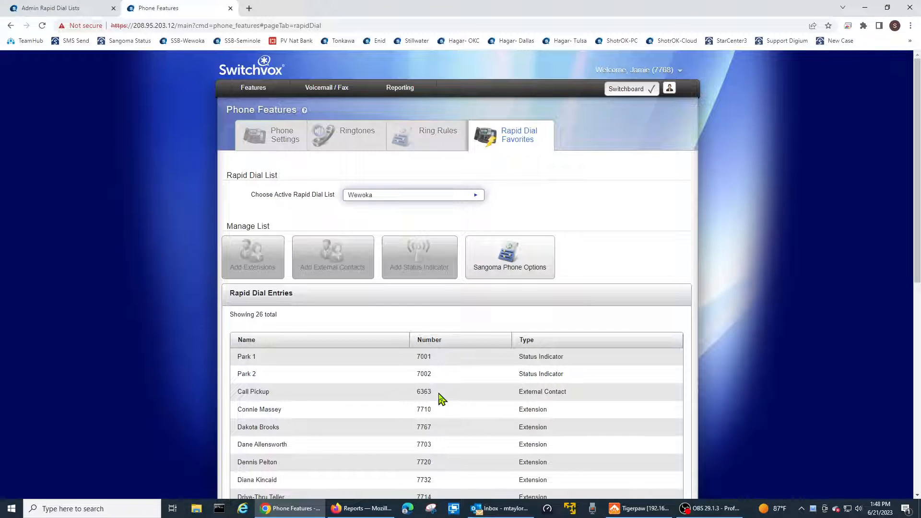
pyautogui.scroll(-1, 441, 398)
pyautogui.click(390, 149)
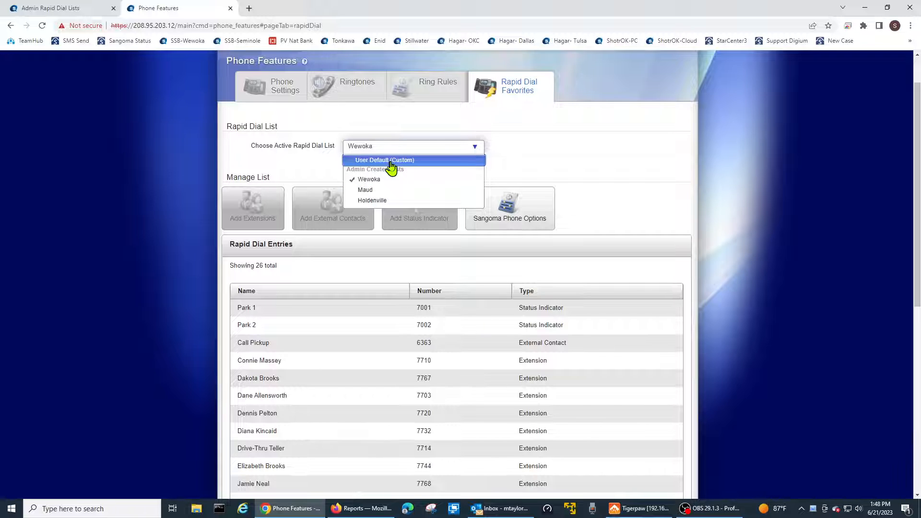
pyautogui.click(389, 160)
pyautogui.scroll(-2, 636, 236)
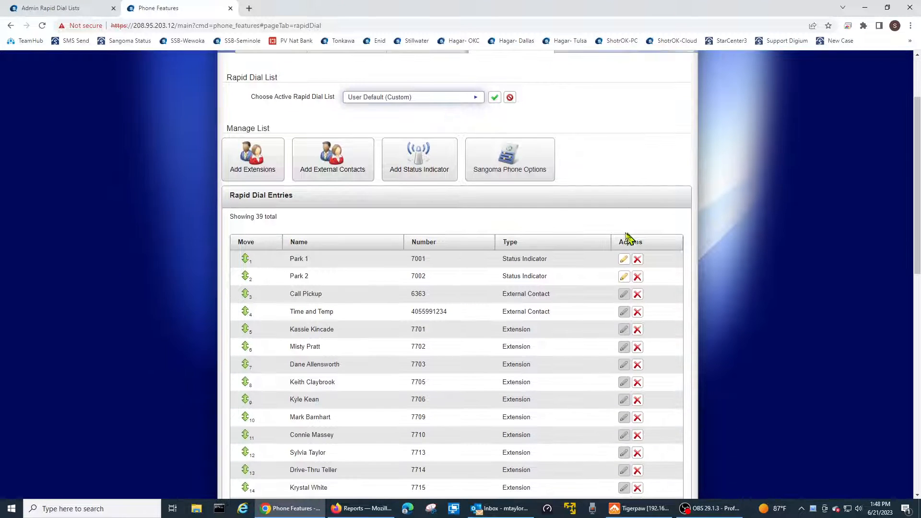
# - Display the admin-created Wewoka rapid dial list and examine which status indicators, external contacts and extensions it contains
pyautogui.click(494, 98)
pyautogui.click(473, 100)
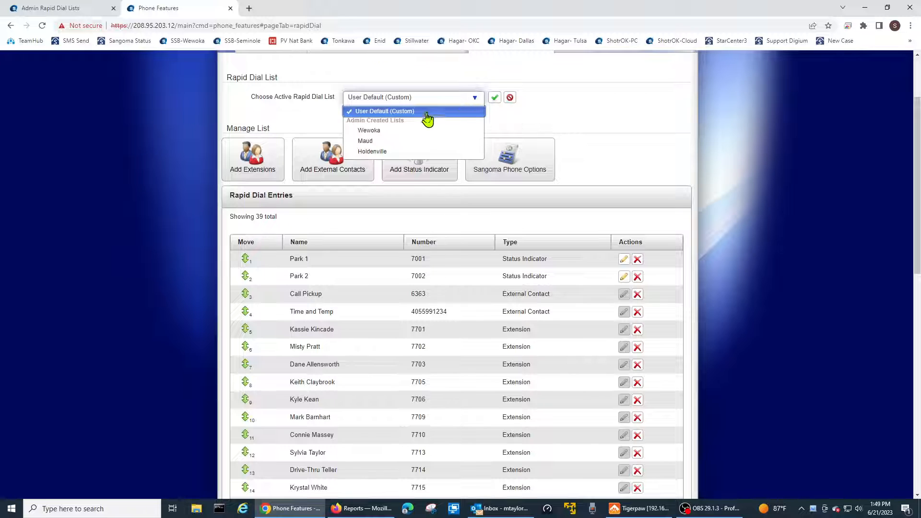
pyautogui.click(406, 135)
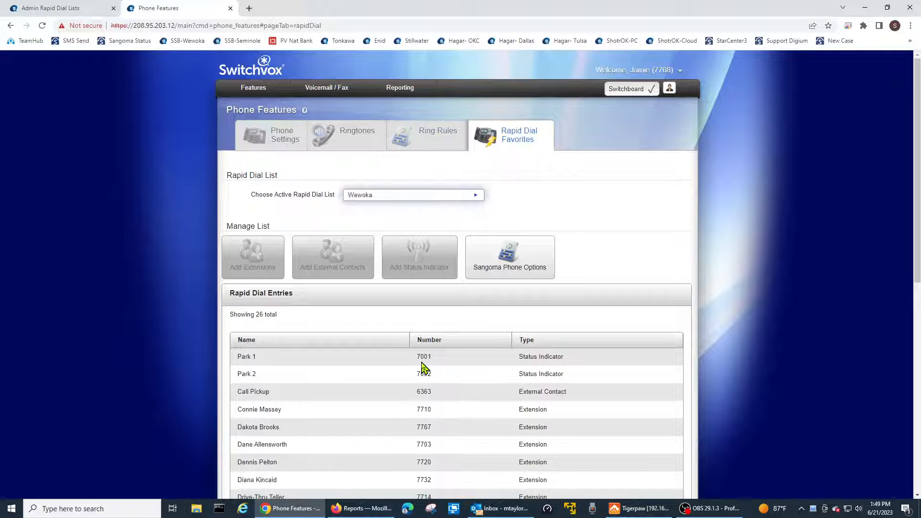
pyautogui.scroll(-3, 422, 368)
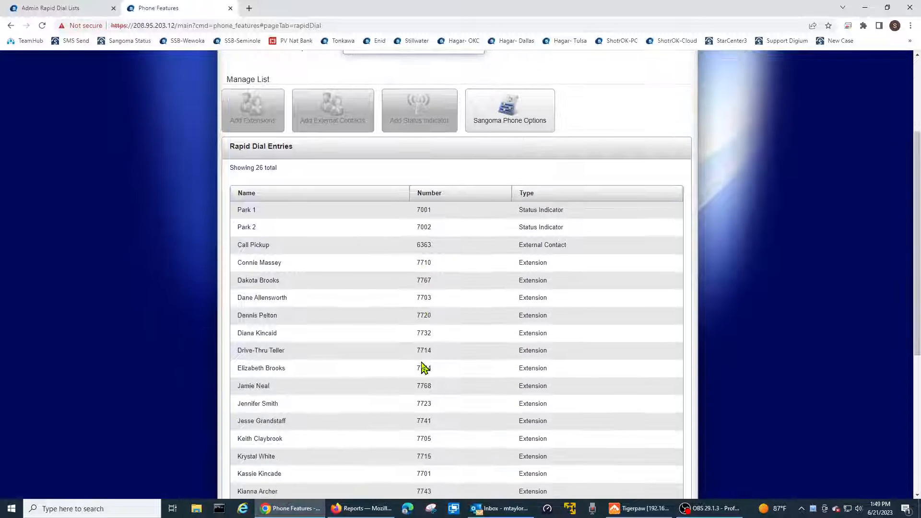
pyautogui.scroll(3, 422, 368)
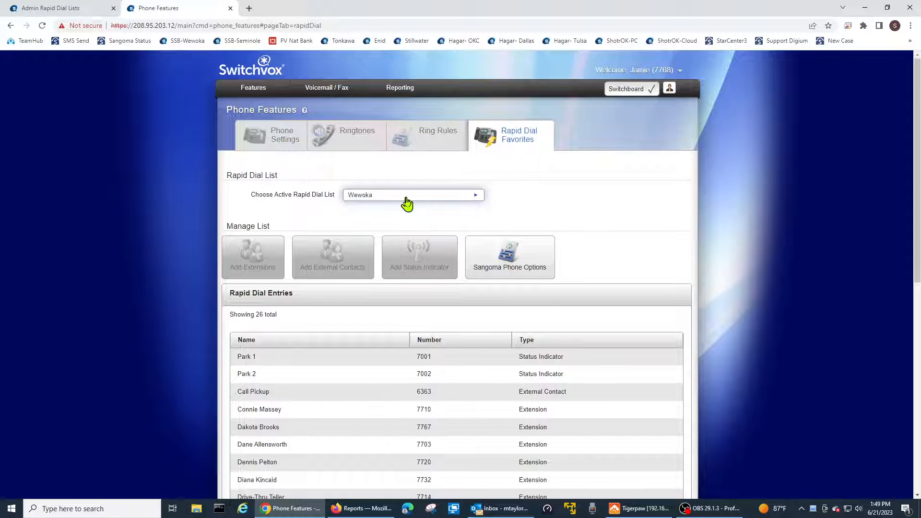
pyautogui.scroll(-3, 409, 334)
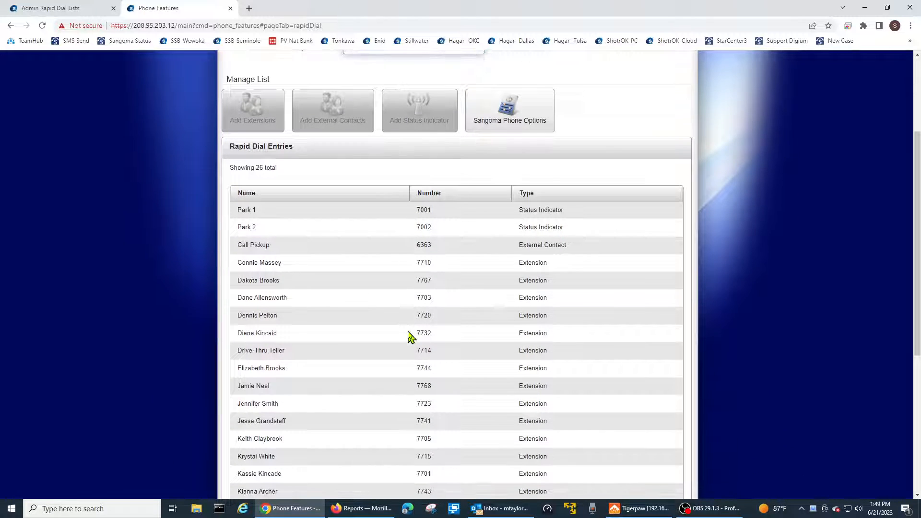
pyautogui.scroll(1, 411, 337)
pyautogui.scroll(2, 409, 335)
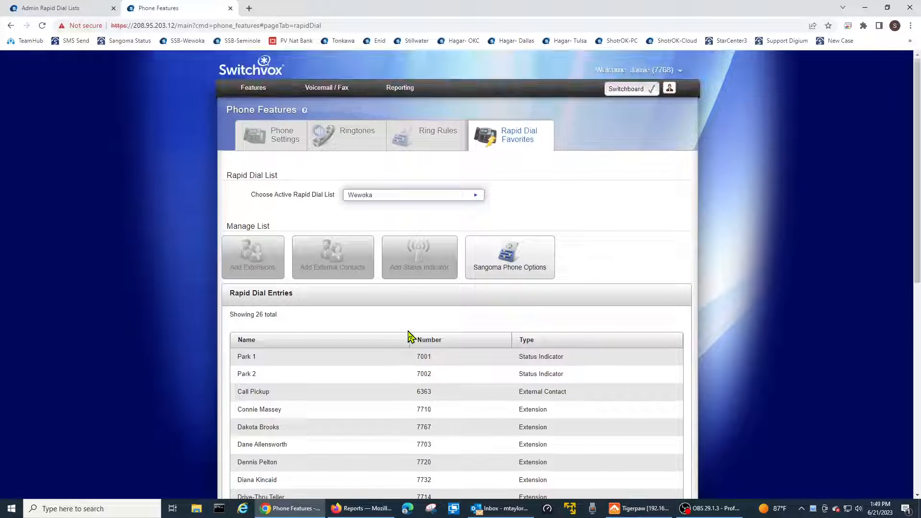
# - Switch back to the User Default (Custom) rapid dial list, review its entries and show the available active list choices
pyautogui.click(428, 202)
pyautogui.click(419, 209)
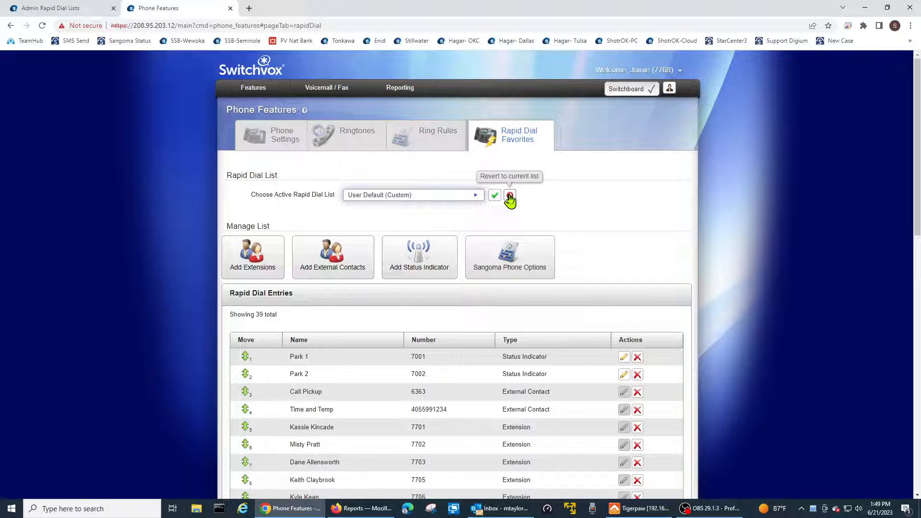
pyautogui.click(417, 197)
pyautogui.click(418, 197)
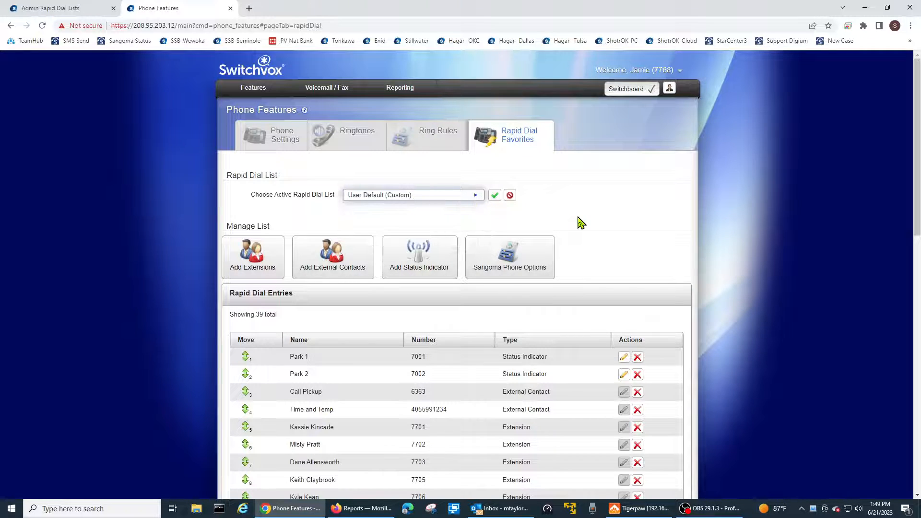
pyautogui.scroll(-1, 595, 224)
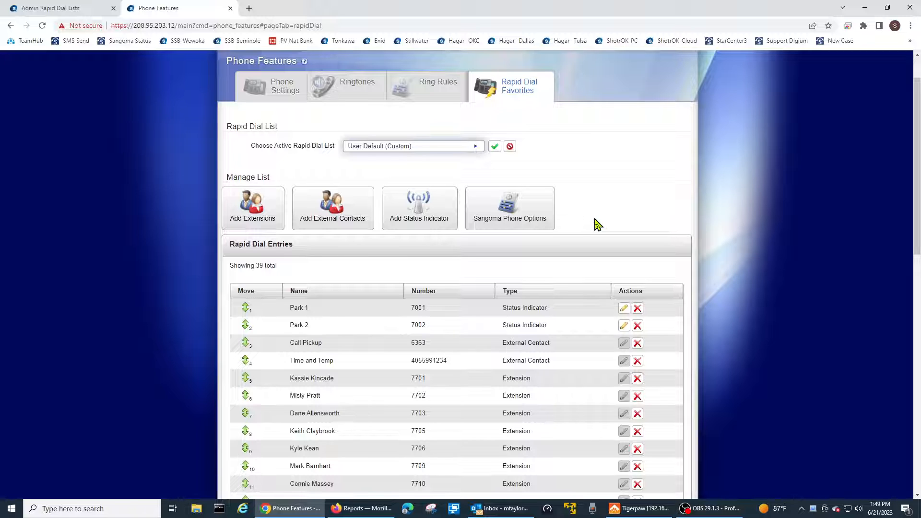
pyautogui.scroll(-3, 525, 326)
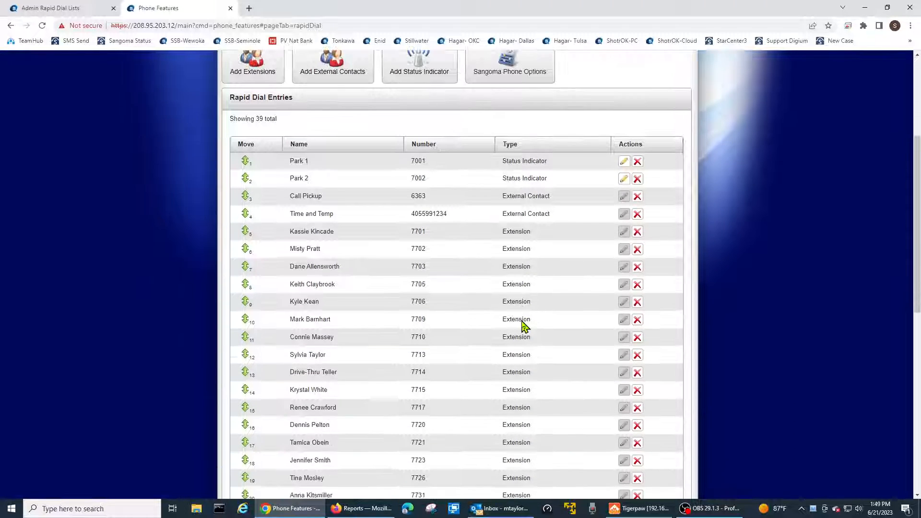
pyautogui.scroll(2, 525, 325)
pyautogui.scroll(2, 567, 269)
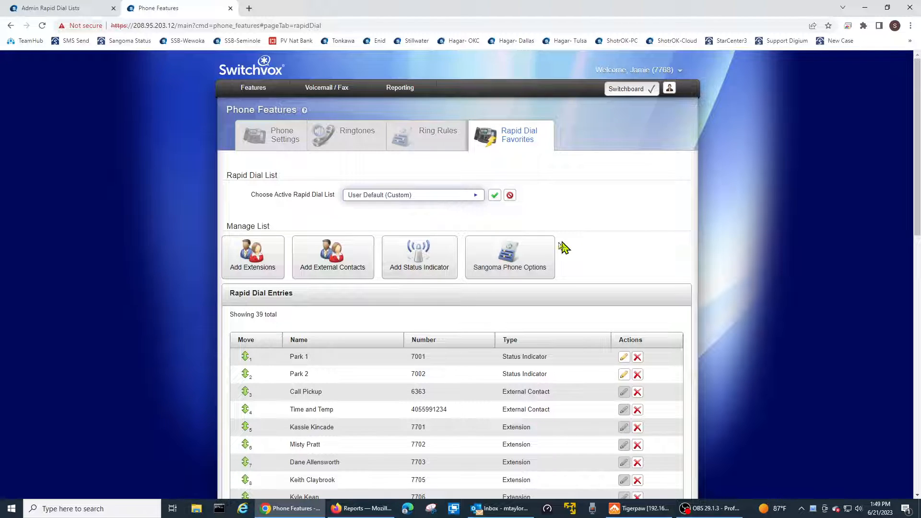
pyautogui.click(414, 195)
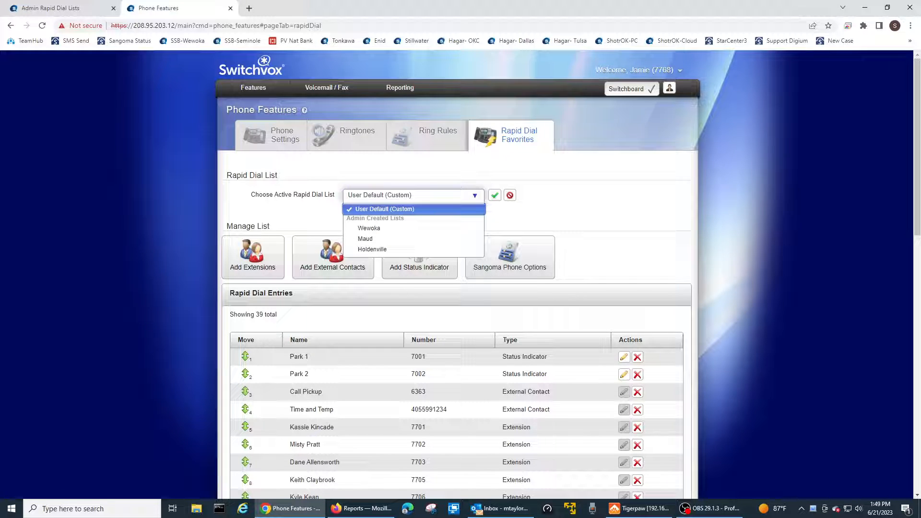